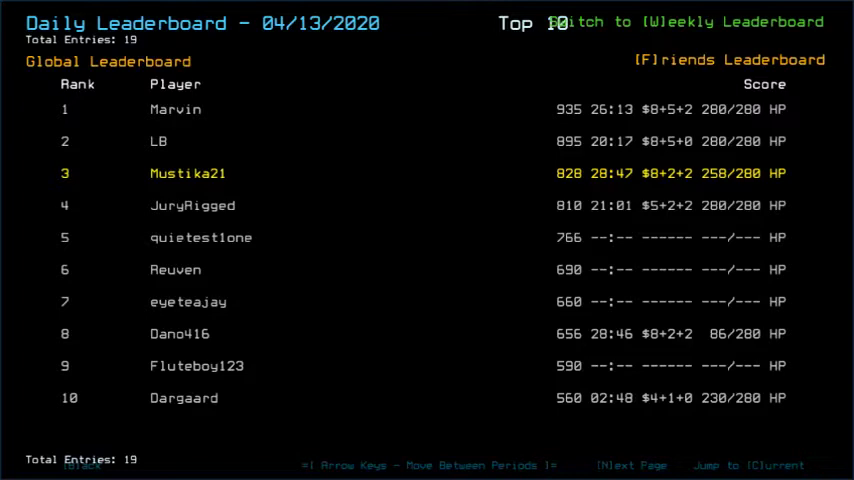
- Filter the daily challenge leaderboard to show only friends
key("f")
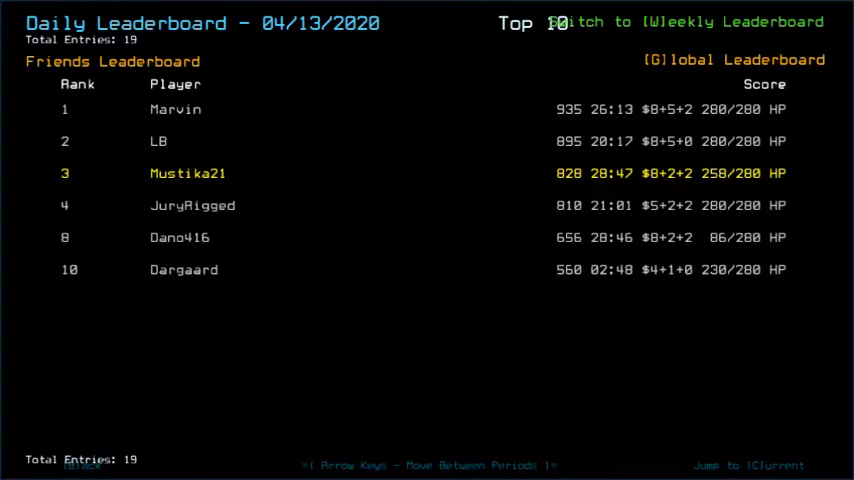
type("b")
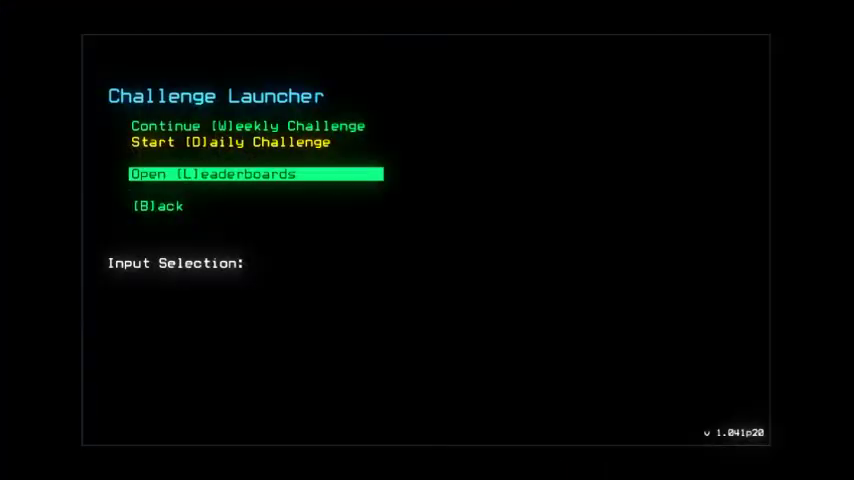
type("d")
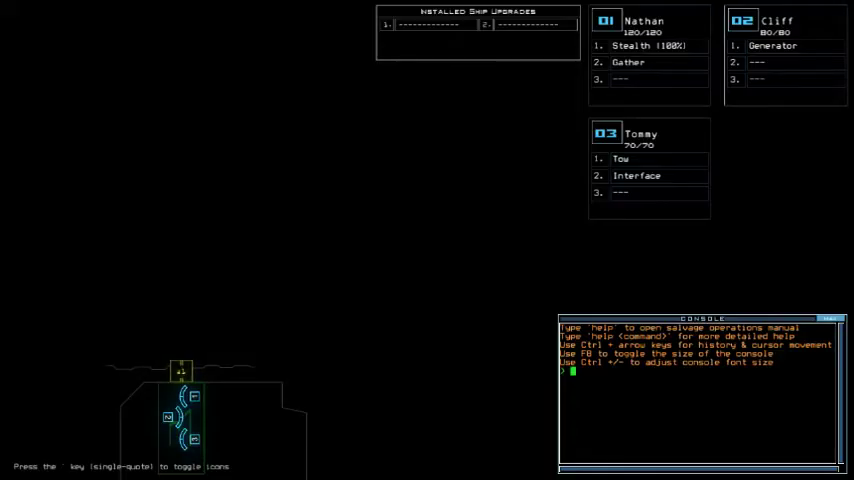
- Pause and set graphics to Far View Simple, Quality Medium, Clutter Few, then back out
key("Escape")
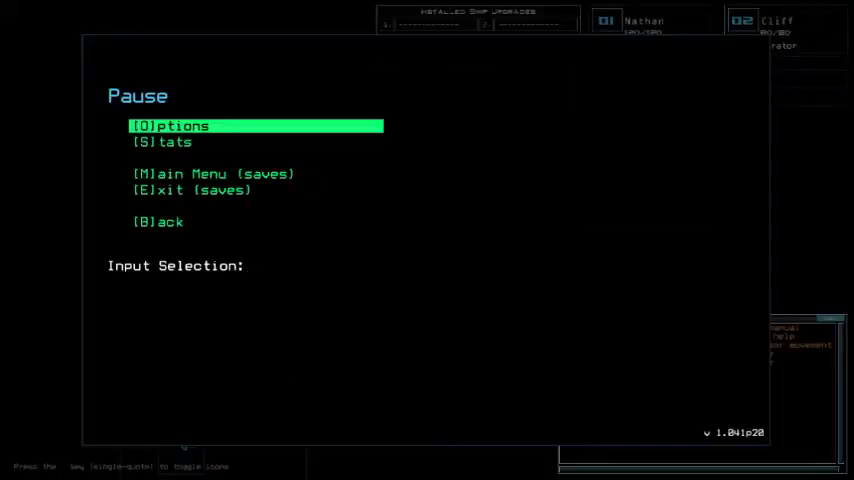
key("o")
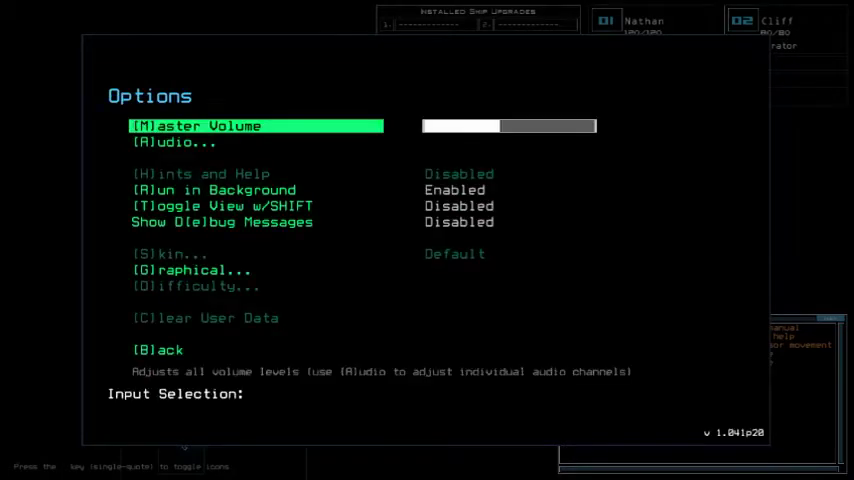
key("g")
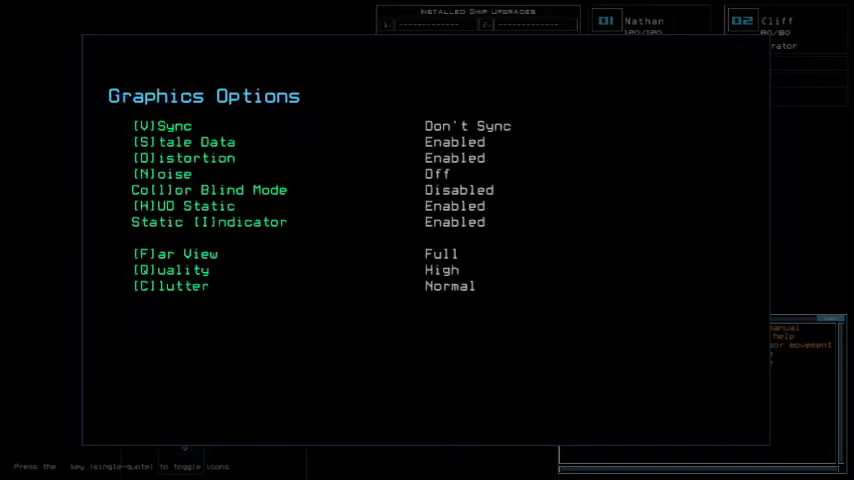
key("f")
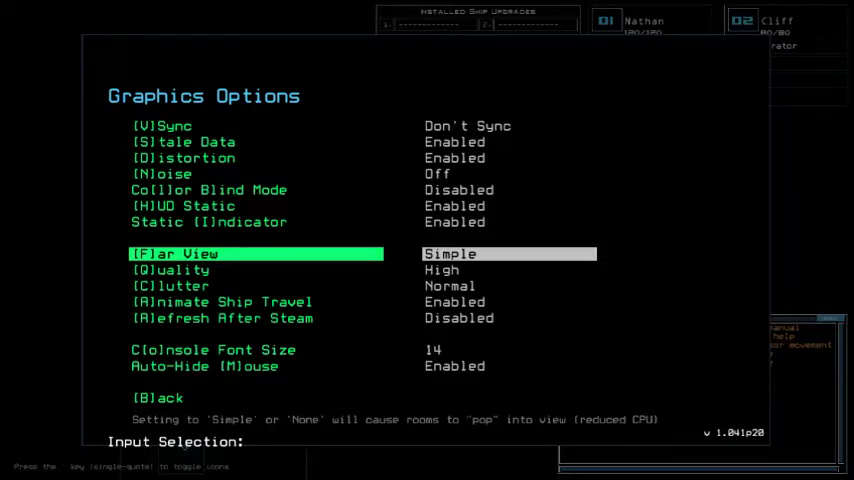
key("q")
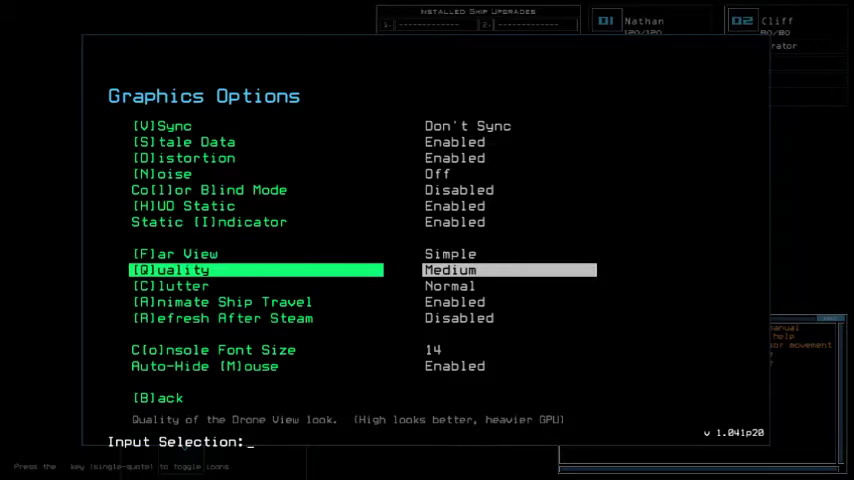
key("c")
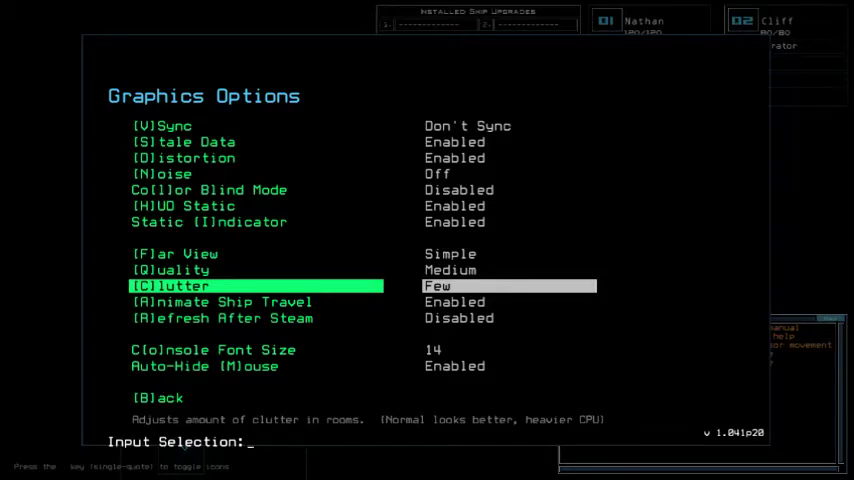
key("b")
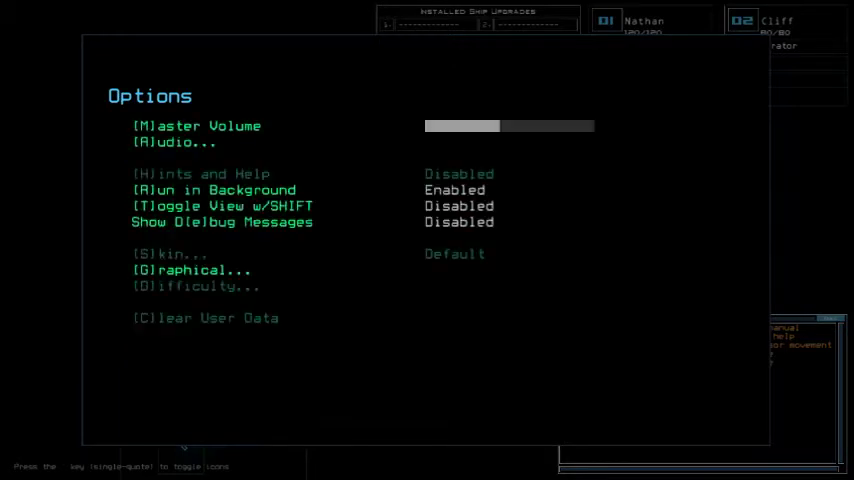
key("b")
type("b")
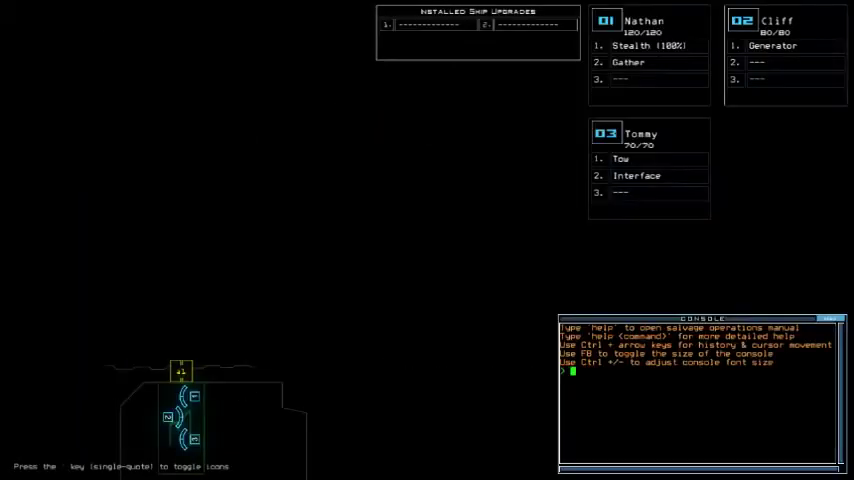
type("status")
- Print the derelict's status report and swap Tommy's Tow over to Cliff
key("Return")
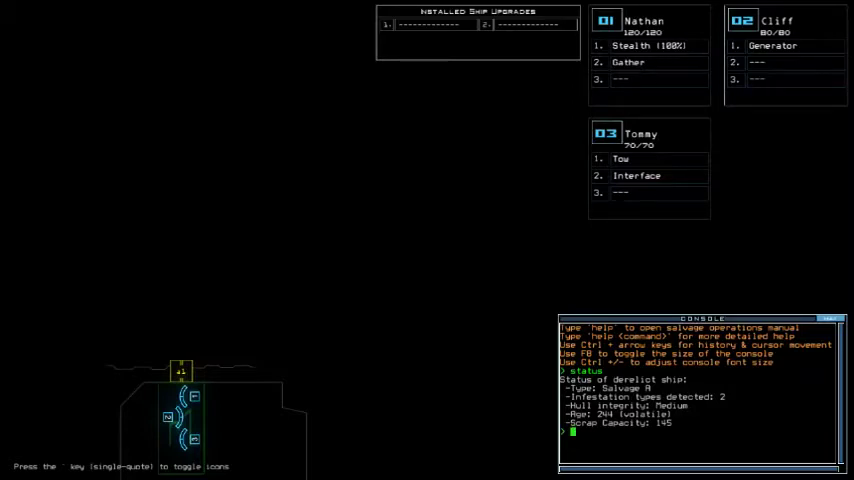
type("3swap 2")
key("Return")
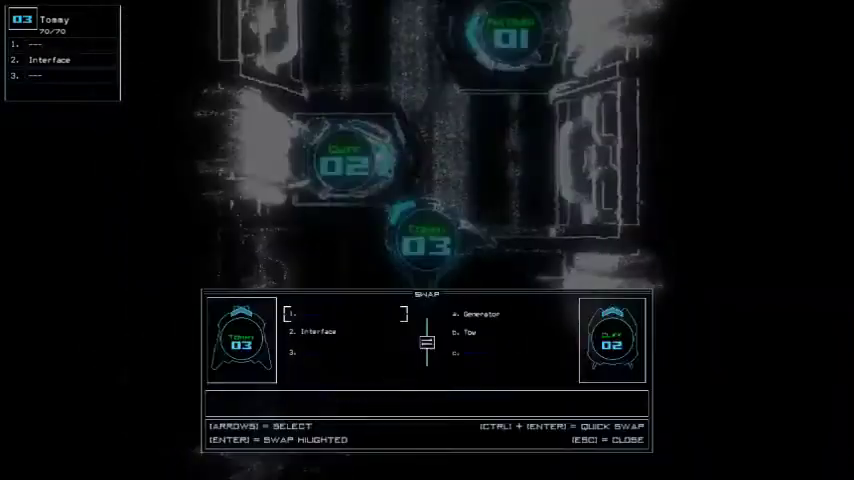
key("Escape")
type("swap")
key("Return")
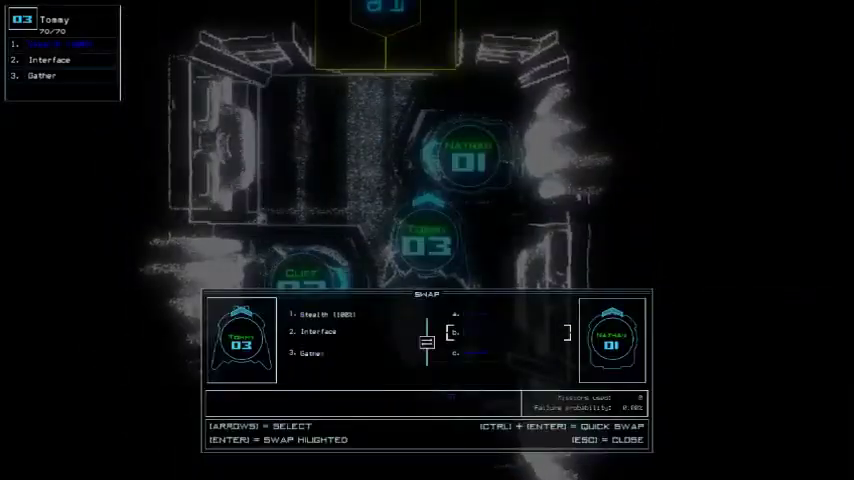
- Start the Tommy–Nathan upgrade swap and check Nathan's and Cliff's cameras
key("ctrl+Return")
key("1")
key("2")
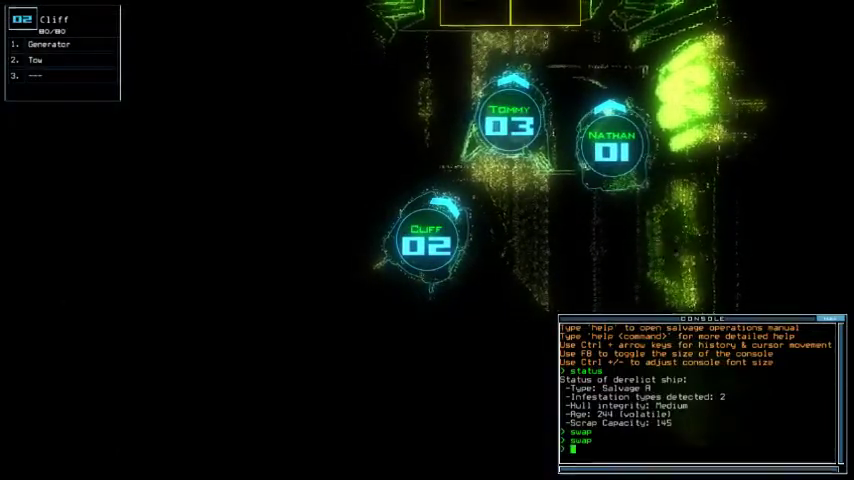
- Send the drones into the derelict and gather two loads of scrap with Tommy
key("3")
type("sw")
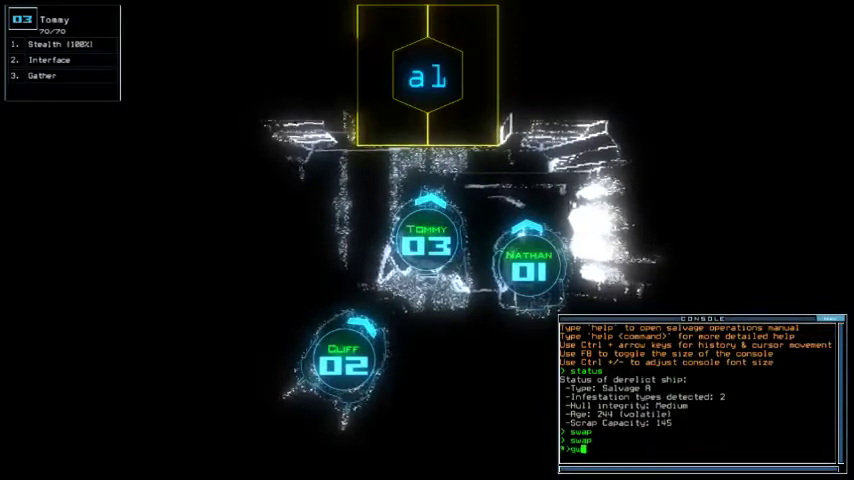
key("Return")
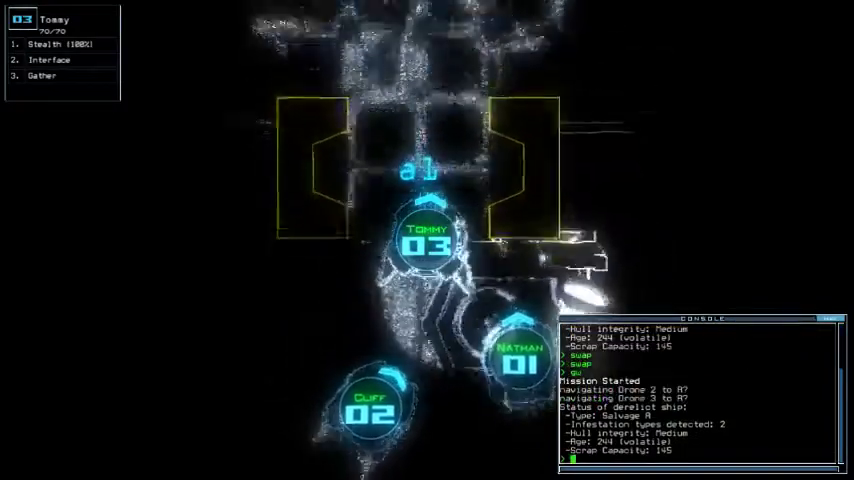
type("g")
key("Return")
type("g")
key("Return")
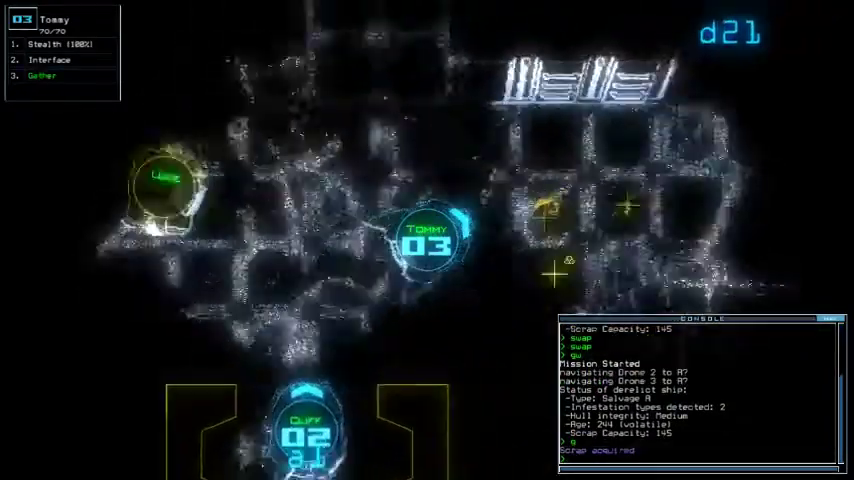
type("2")
type("tw")
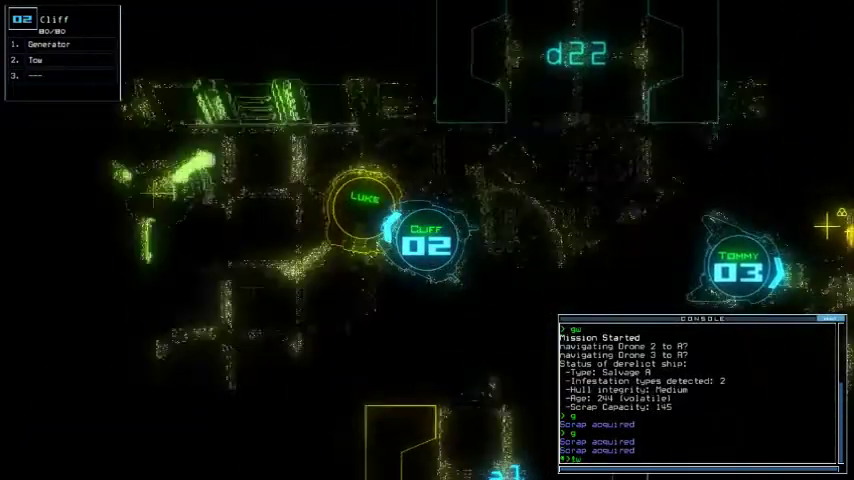
- Have Cliff tow Luke, take its Sensor, drop a sensor, and gather more scrap with Tommy
key("Return")
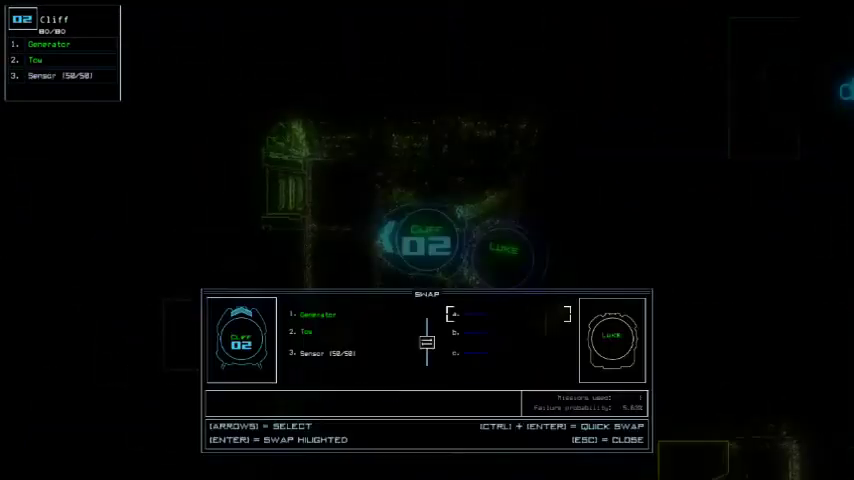
key("Escape")
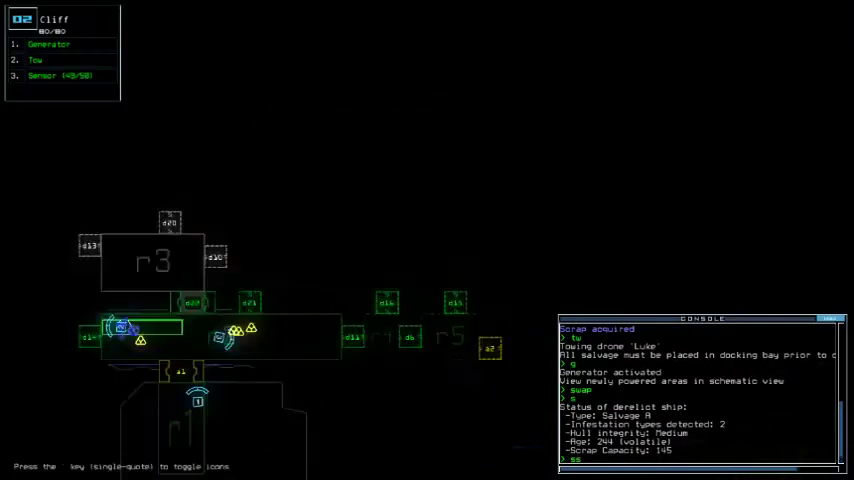
key("Return")
key("Tab")
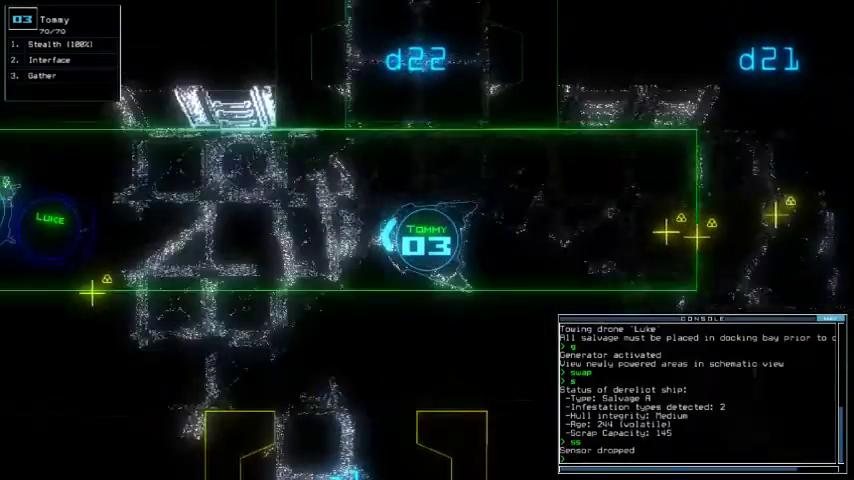
type("g")
key("Return")
type("d14jd14")
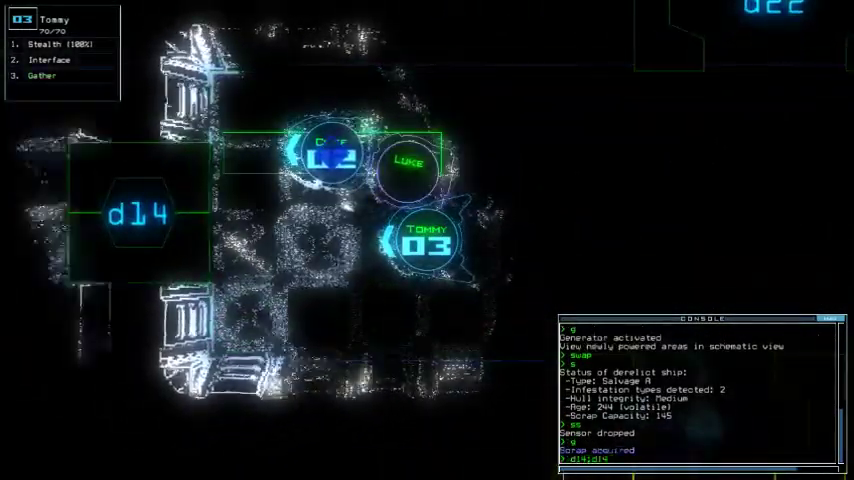
- Operate door d14, open d22, and gather two more loads of scrap with Tommy
key("Return")
type("d14;d14")
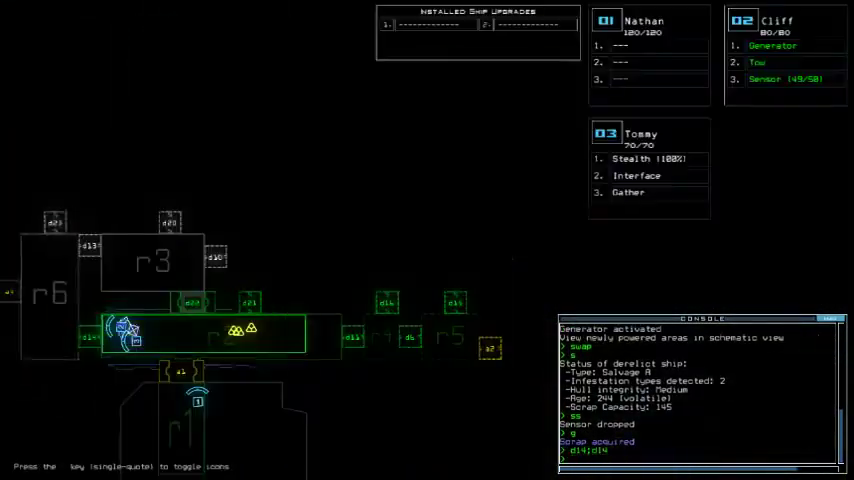
key("Tab")
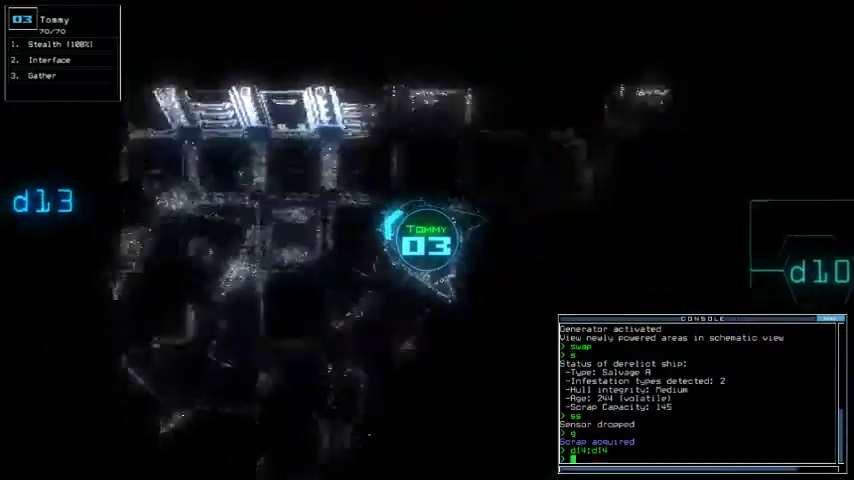
key("Tab")
key("Tab")
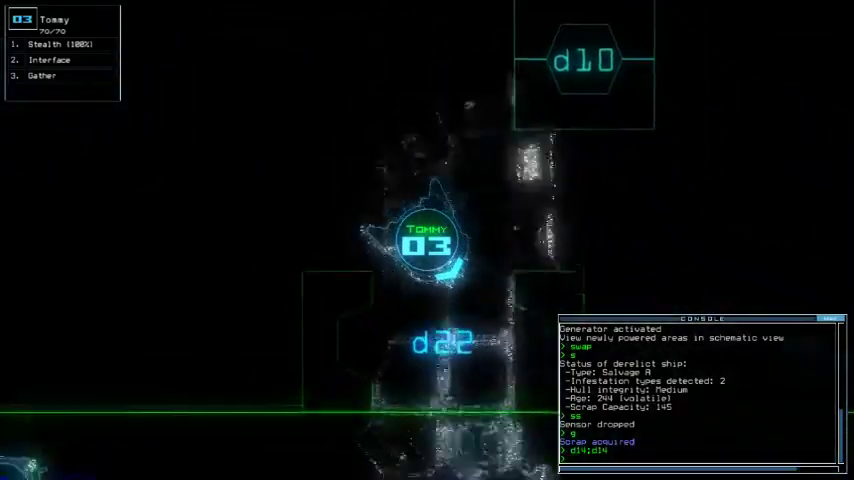
type("d22")
key("Return")
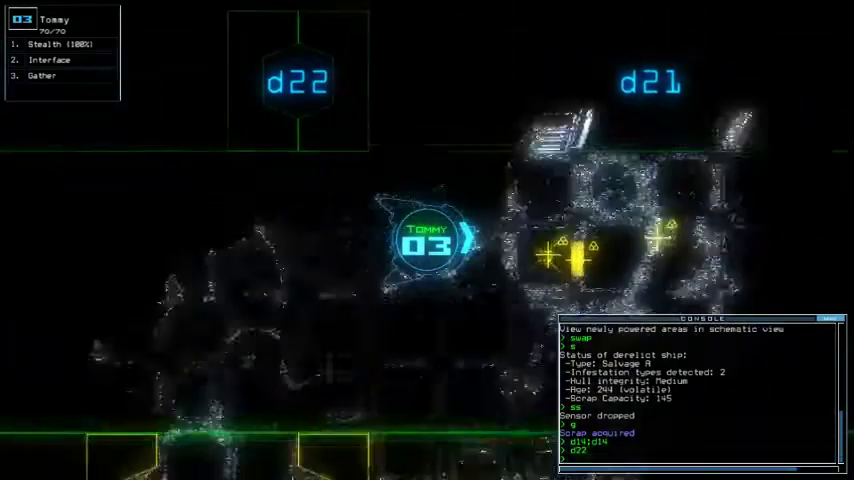
type("g")
key("Return")
type("g")
key("Return")
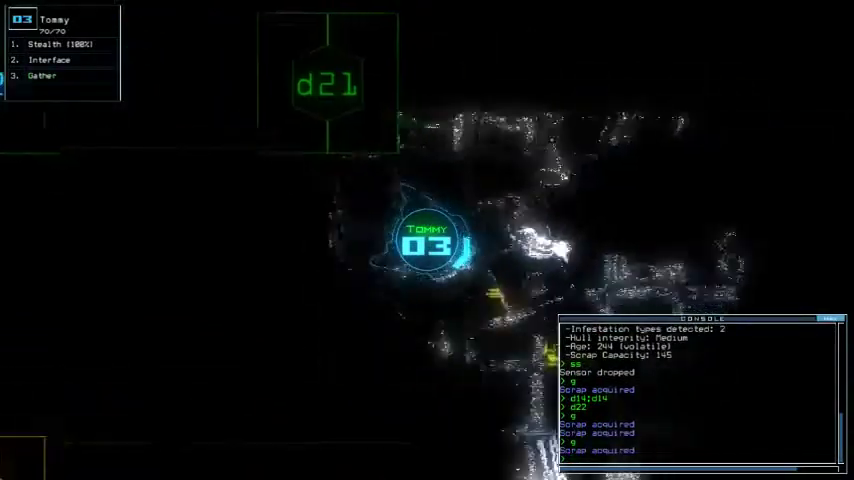
type("swap")
- Swap in module 6 for Tommy, then scan and gather scrap in its room
key("Return")
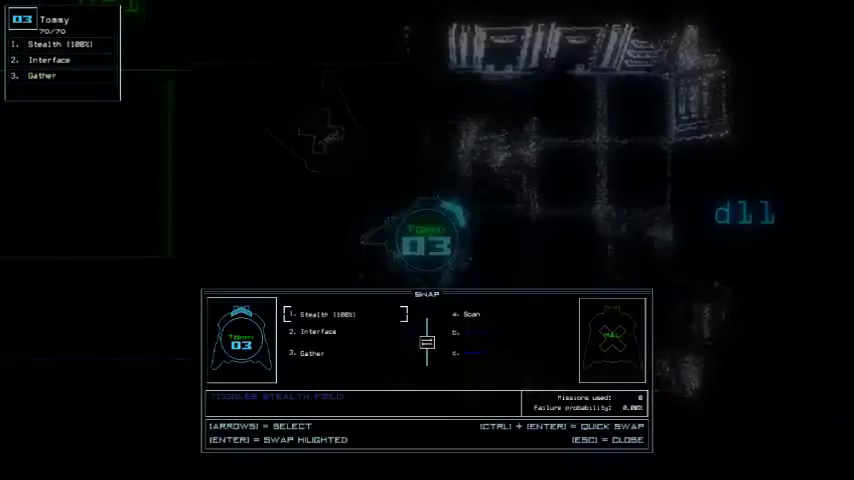
key("Escape")
type("d")
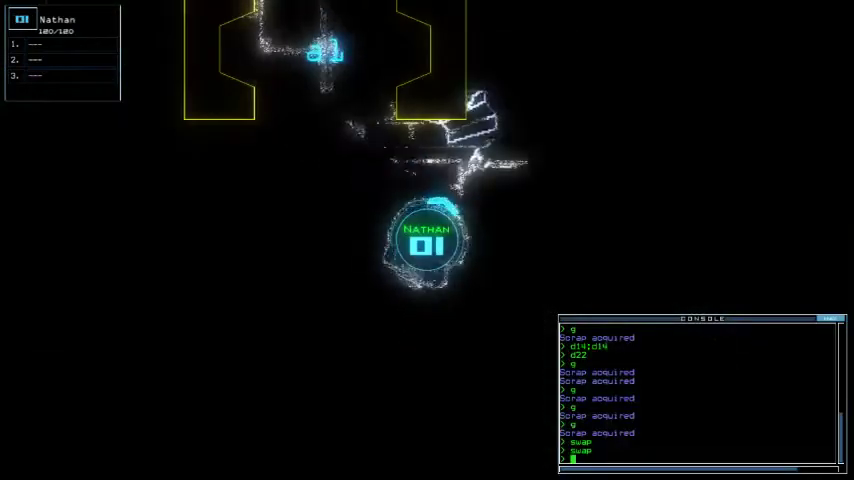
type("swap s")
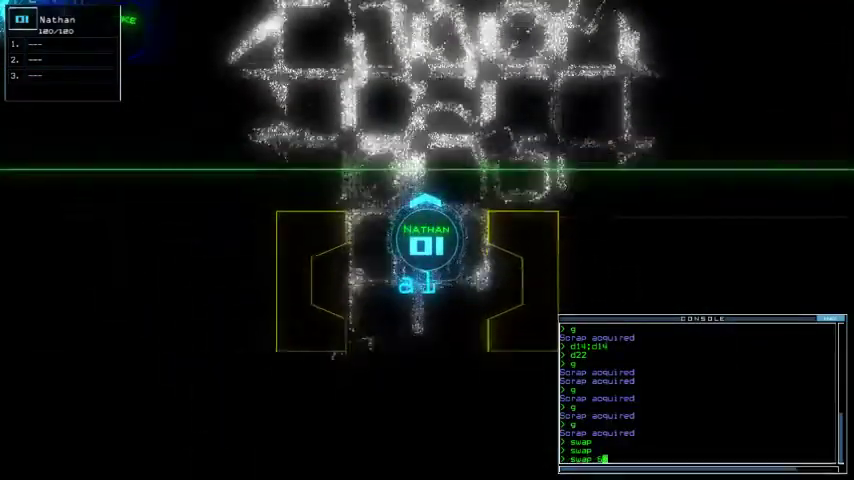
key("Return")
key("Return")
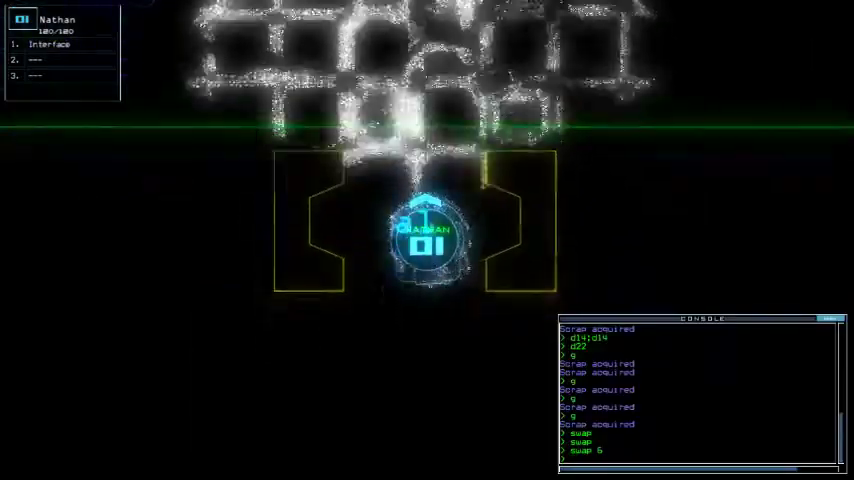
type("scan")
key("Return")
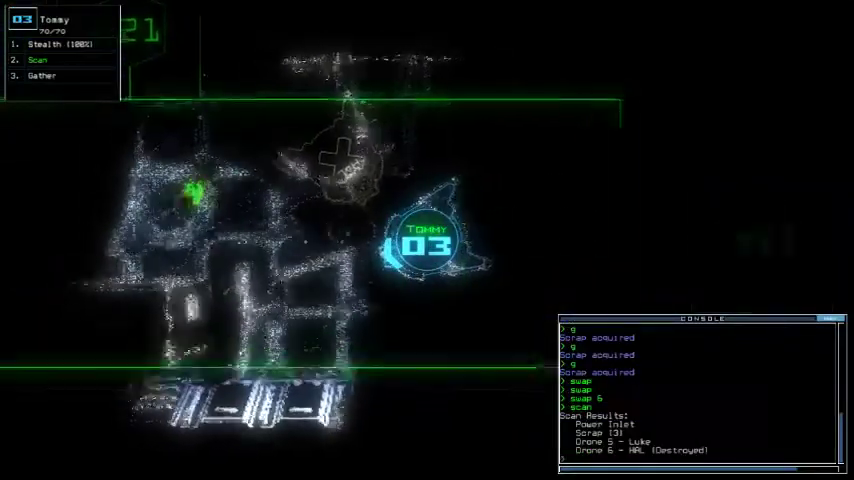
type("g")
key("Return")
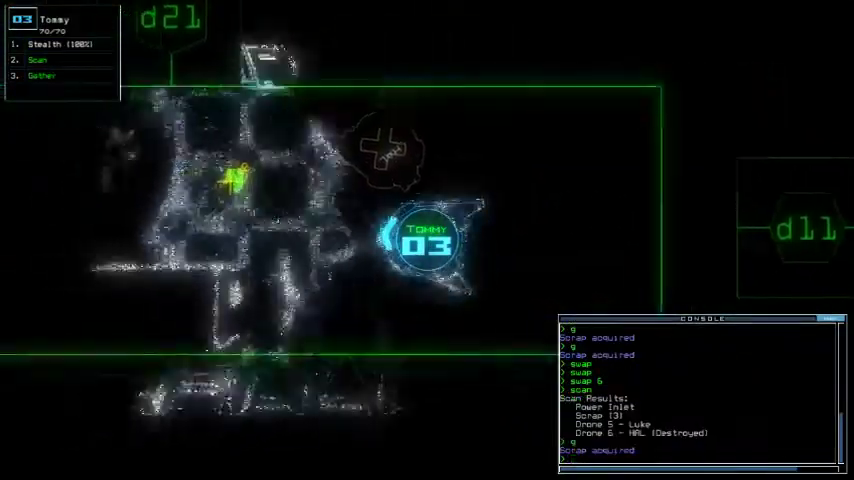
type("g")
key("Return")
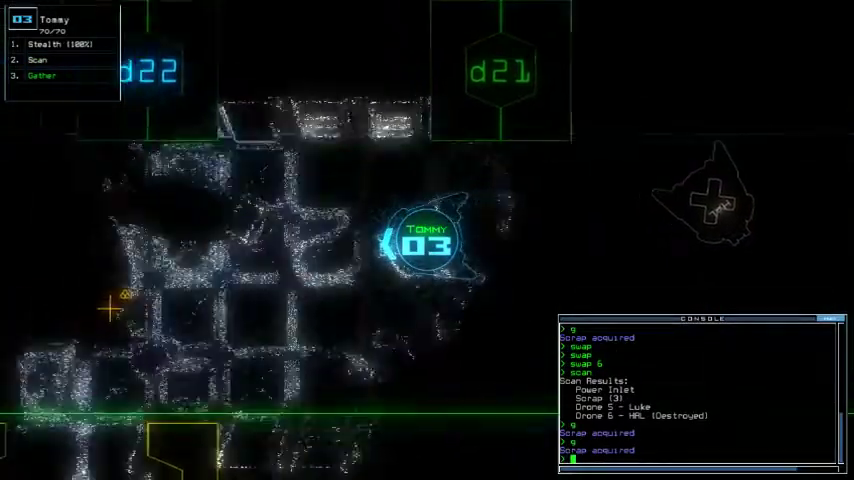
type("g")
key("Return")
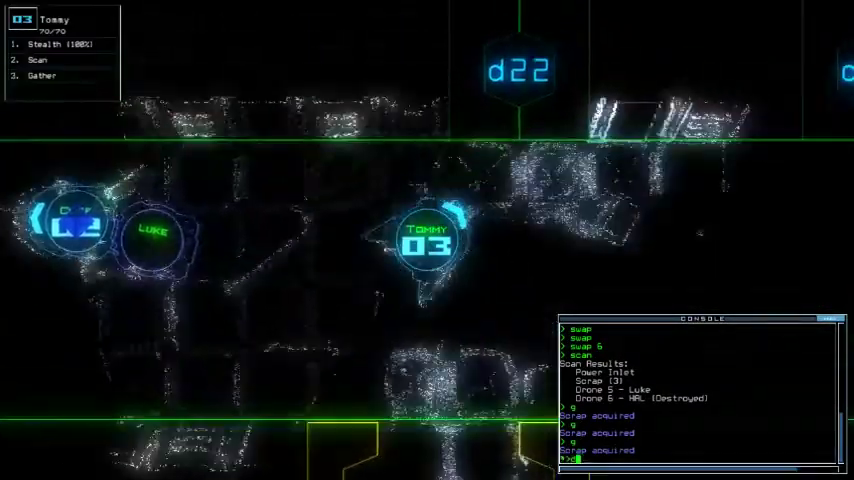
type("d2")
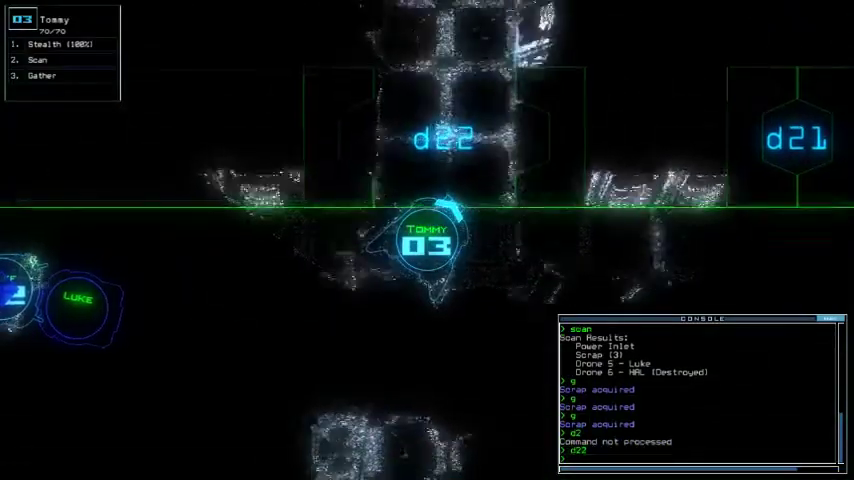
type("sc")
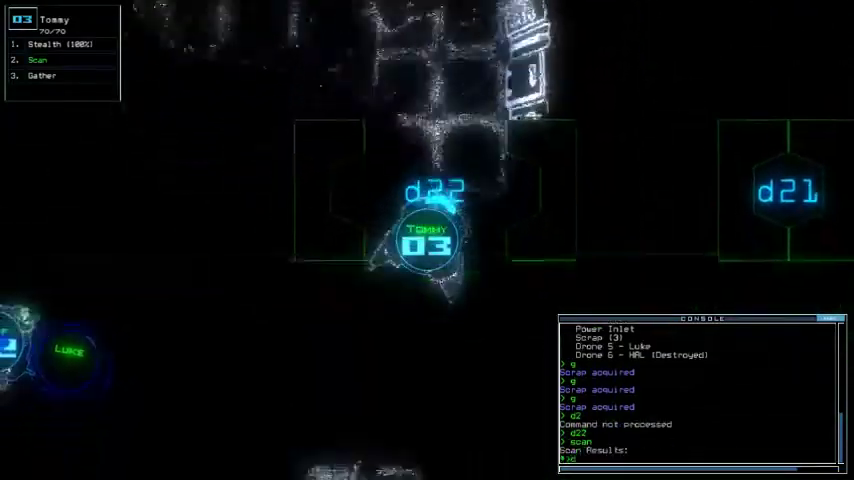
type("22")
- Open doors d22 and d21, then scan and gather the scrap beyond d21
key("Return")
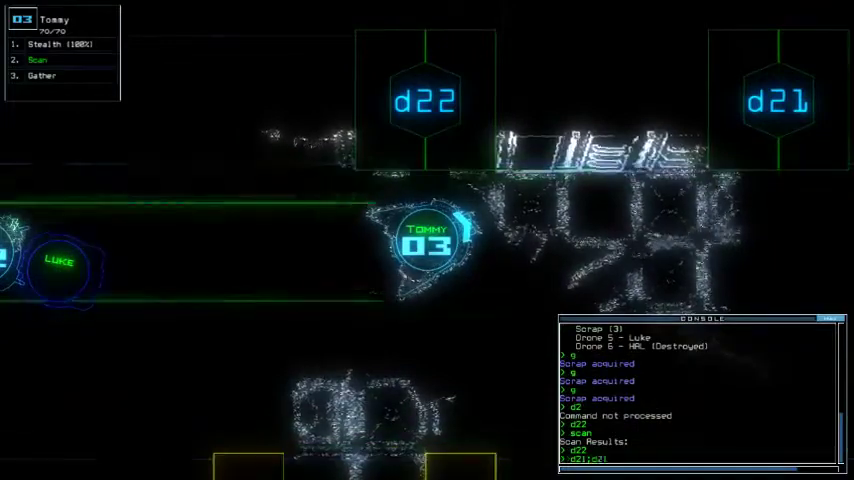
key("Return")
type("d1;")
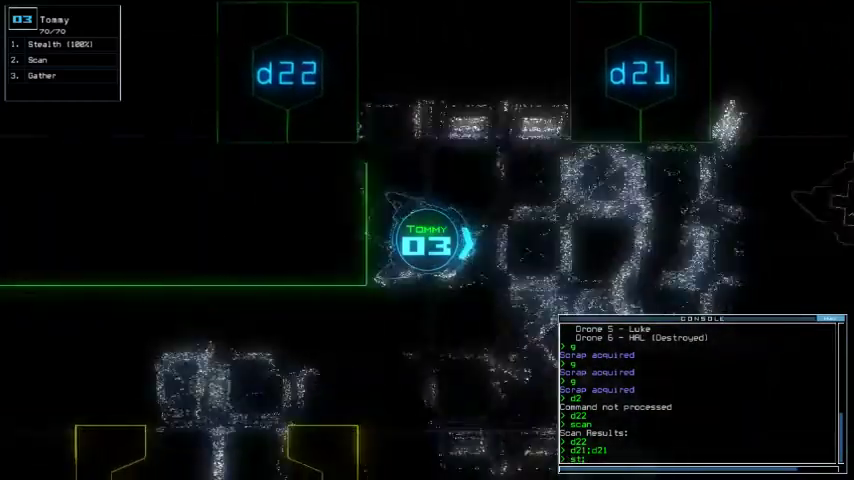
type("t;d21")
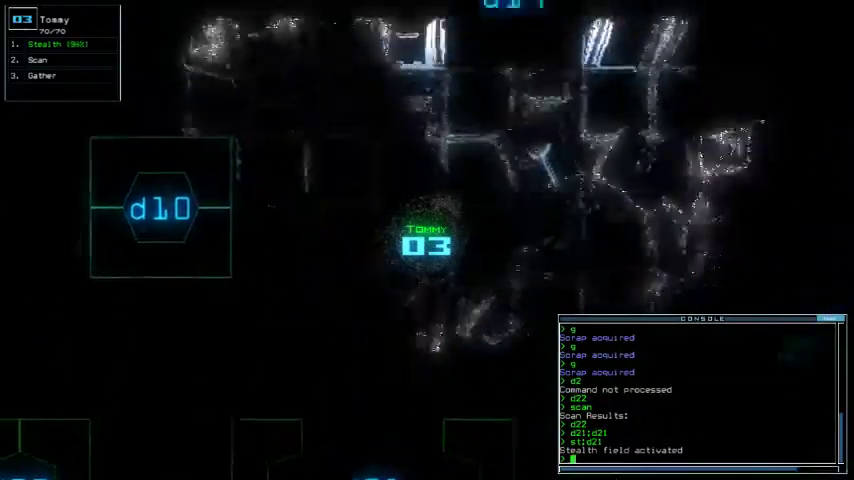
type("d1can")
key("Return")
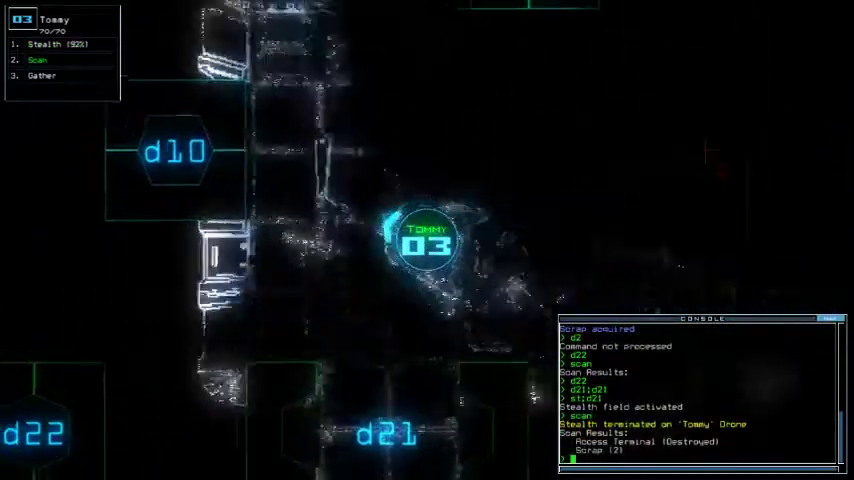
type("g")
key("Return")
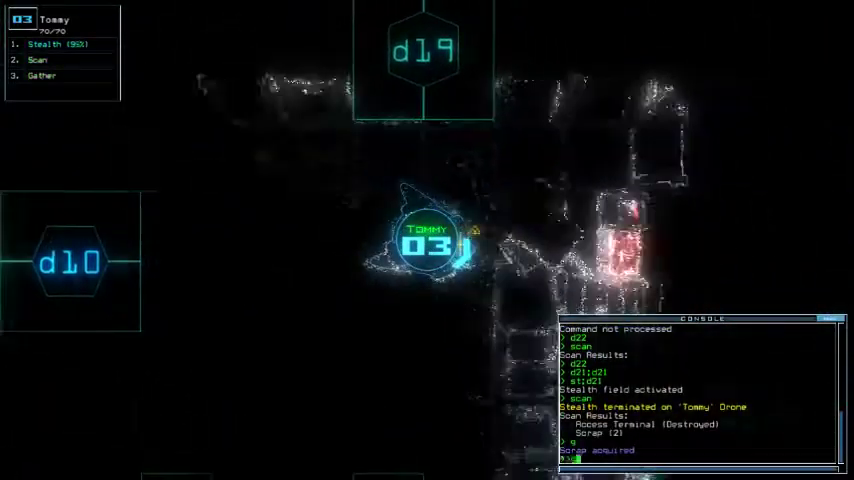
type("g")
key("Return")
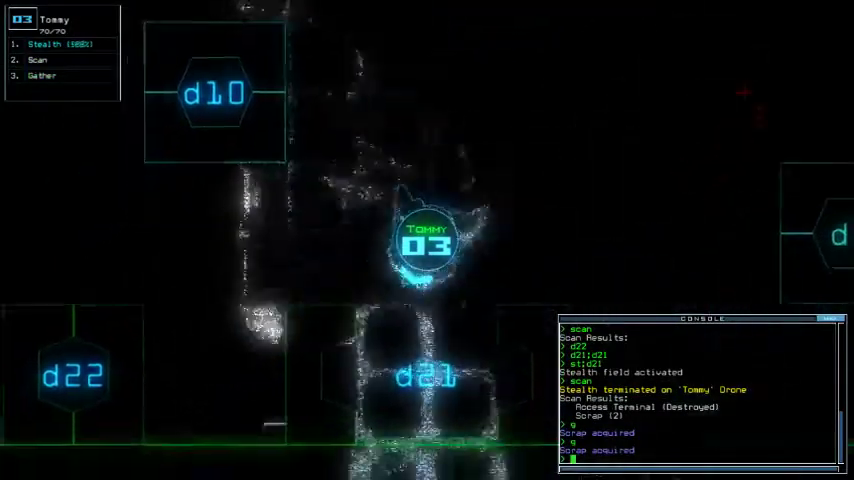
type("d21")
- Toggle door d21 again, scan for scrap, and open door d11
key("Return")
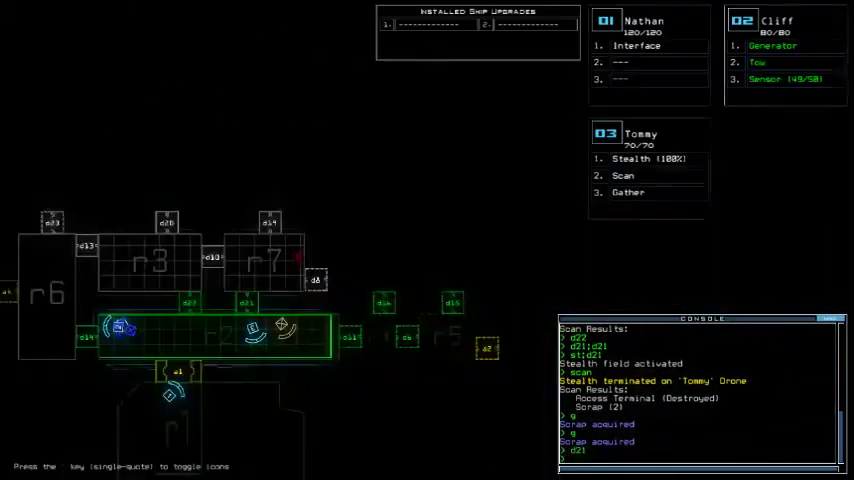
key("Tab")
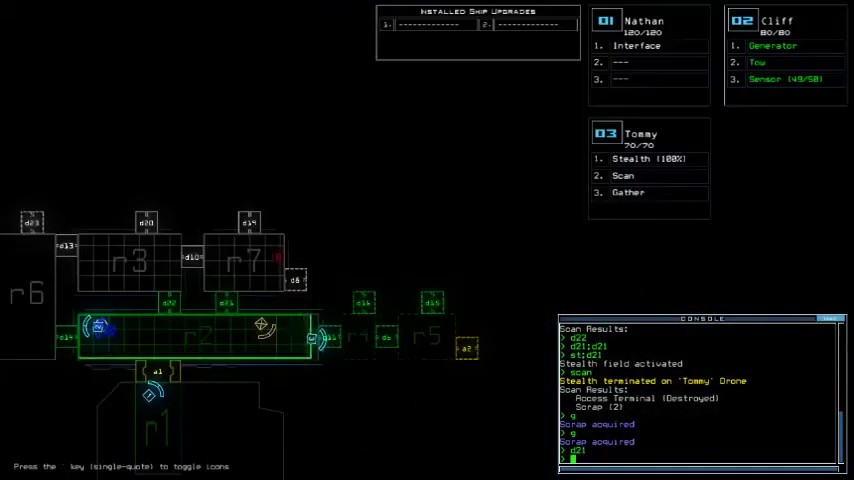
key("Tab")
type("st")
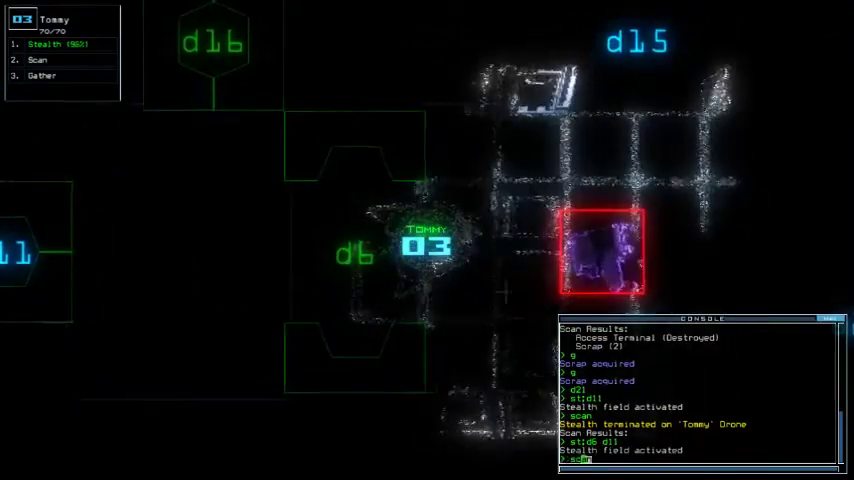
key("Return")
type("d11")
key("Return")
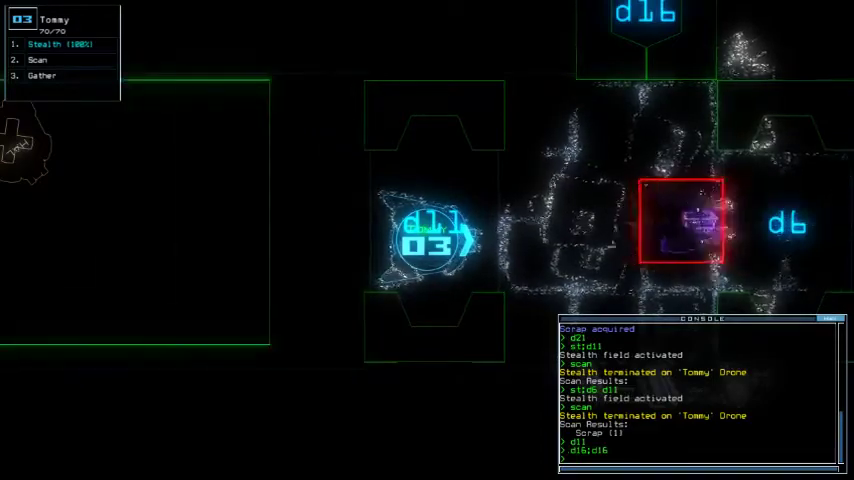
type("cccc")
- Close nearby doors, open all doors to r1, and send drone 02 back to r1
key("Return")
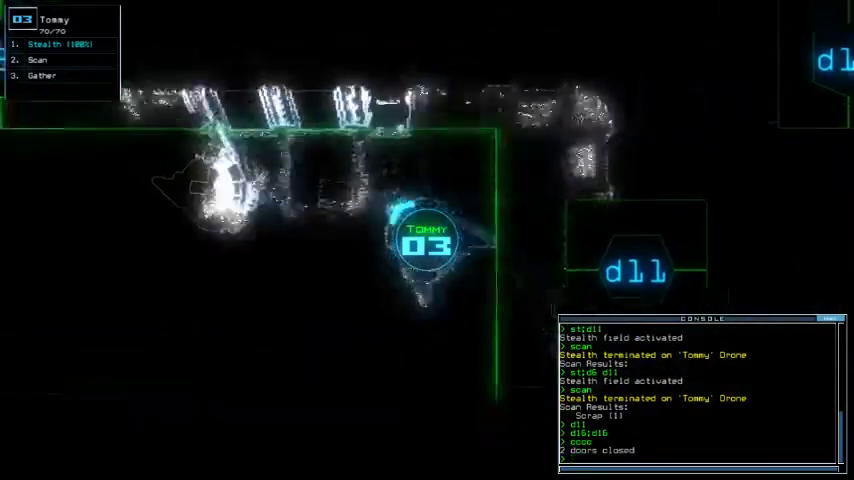
type("arr")
key("Return")
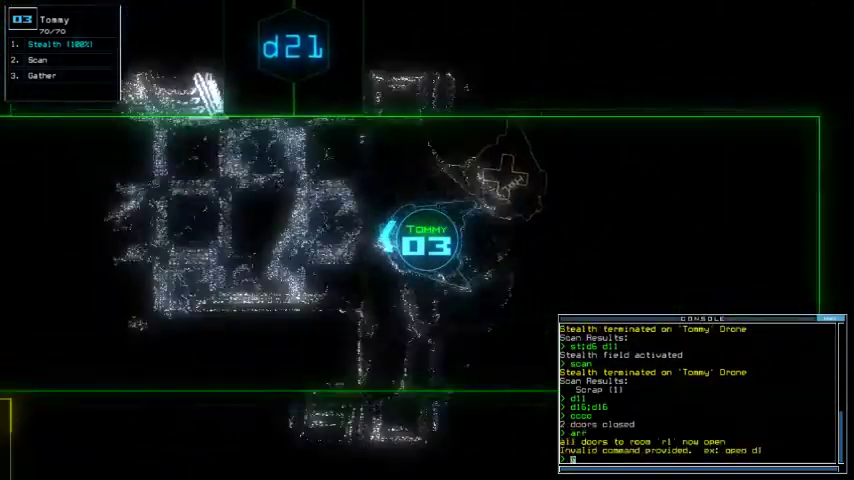
type("back 2")
key("Return")
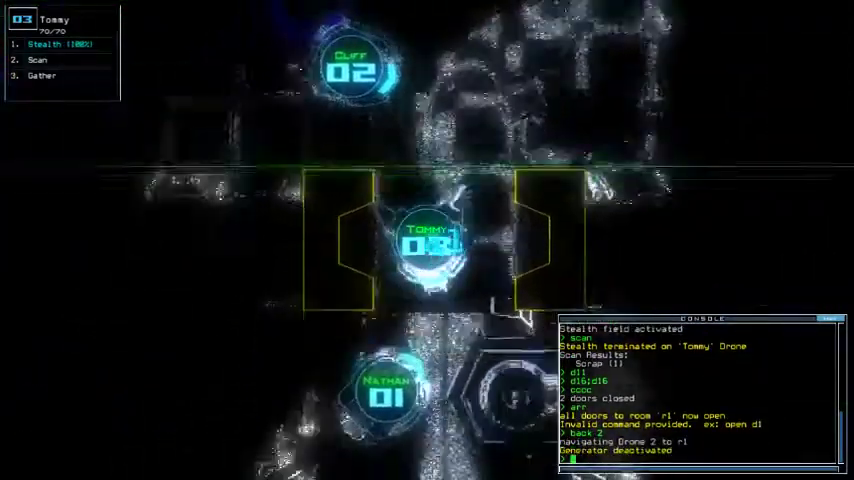
key("1")
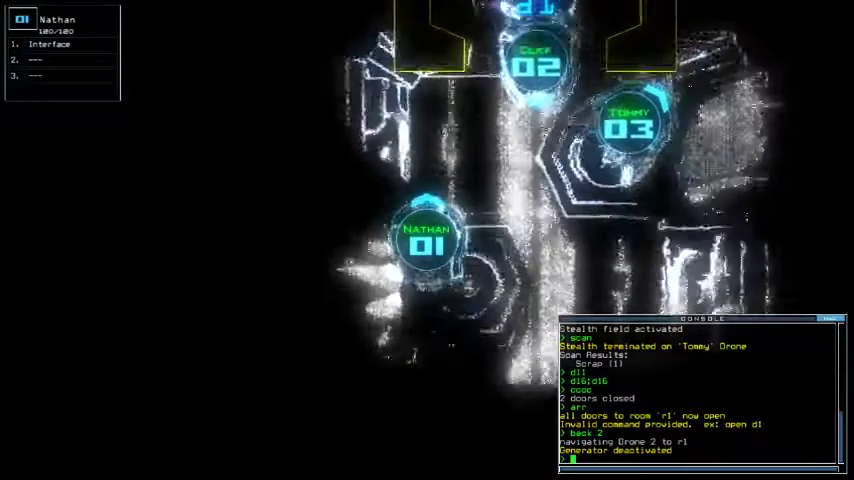
key("Tab")
type("d")
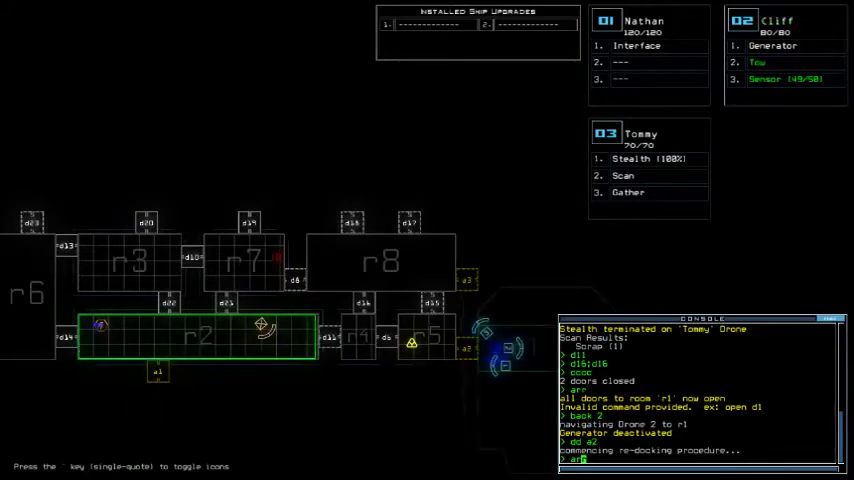
type("3st")
- Turn on drone 03's stealth, gather the last nearby scrap, and check mission time
key("Return")
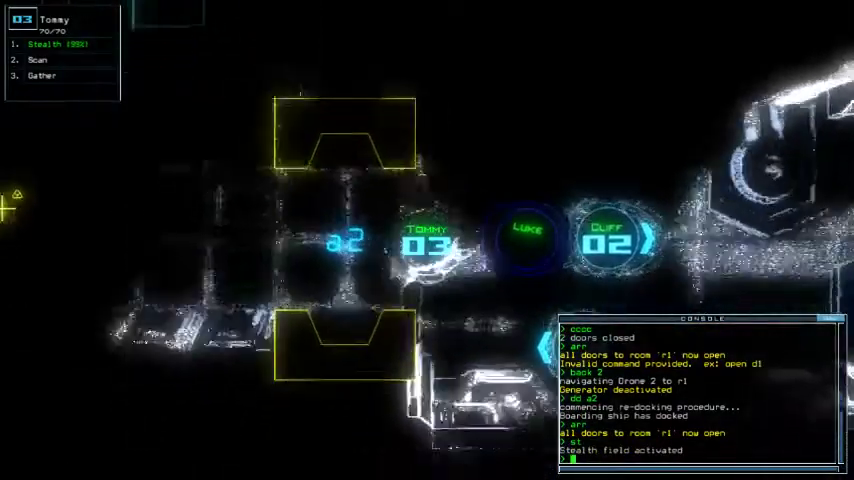
key("Left")
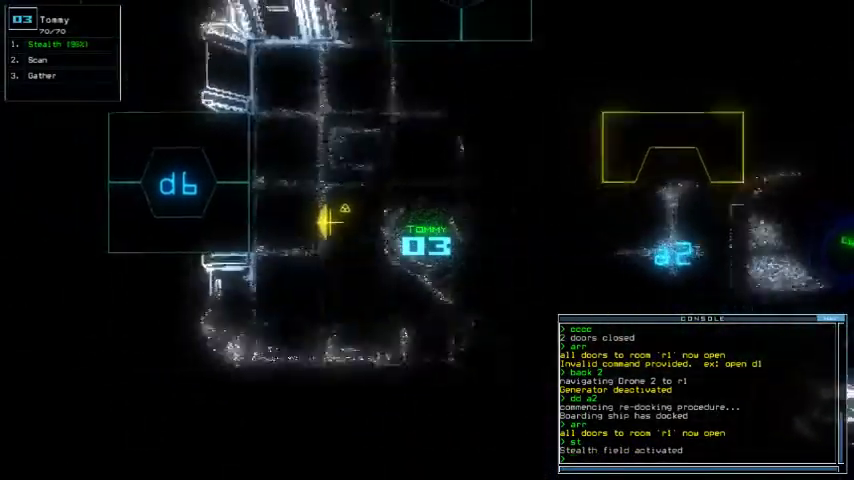
type("d")
key("Return")
type("te")
key("Return")
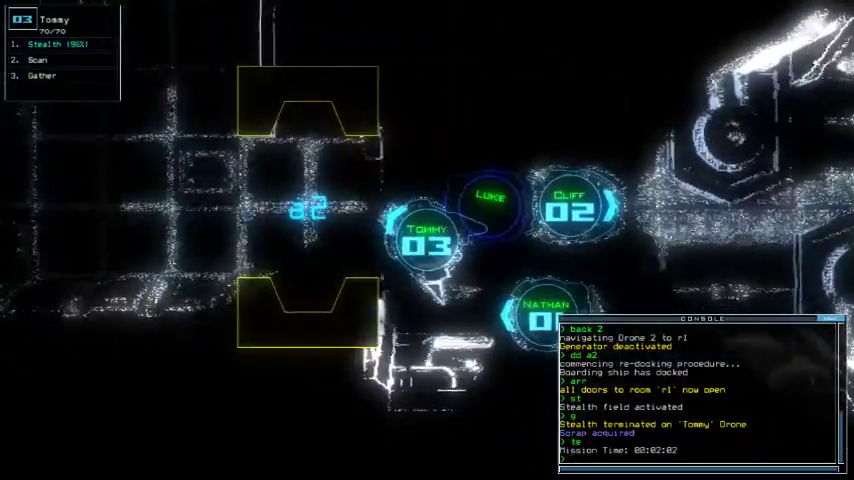
- Pause and resume, then make drone 02 stop towing
key("Escape")
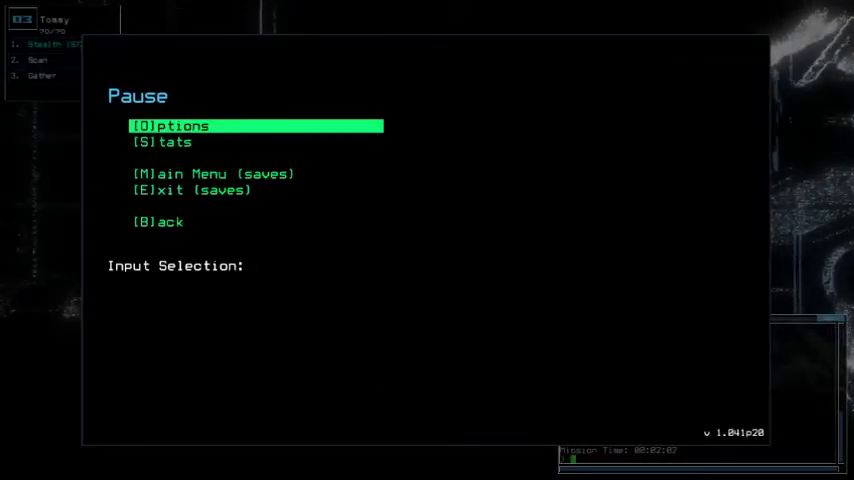
key("Escape")
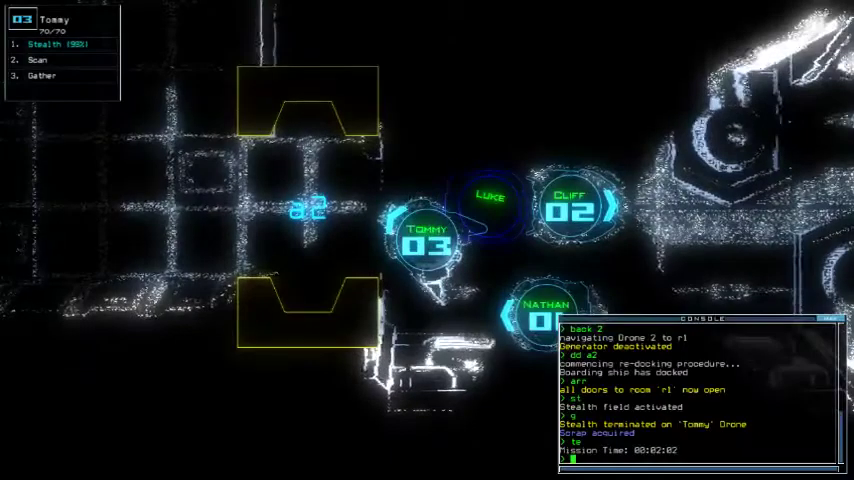
key("Tab")
type("2")
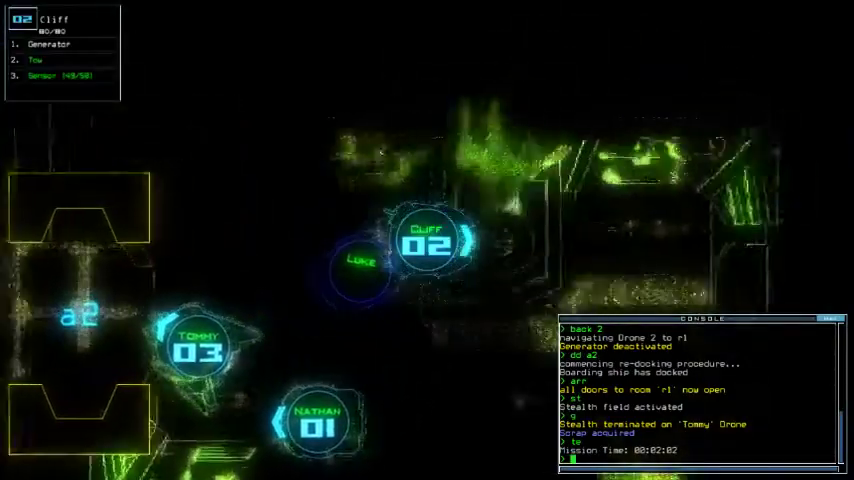
type("tw")
key("Return")
- Check the ship map, drone navigation and derelict status
key("Tab")
type("dd")
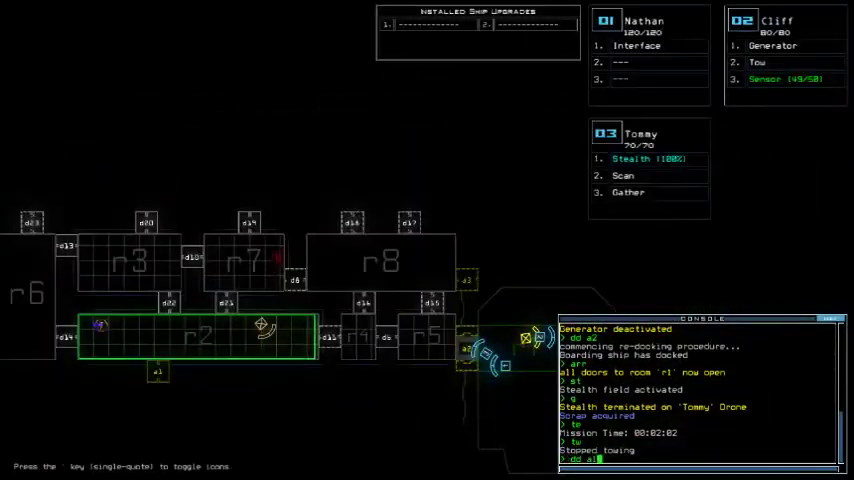
key("Tab")
key("Tab")
type("dd")
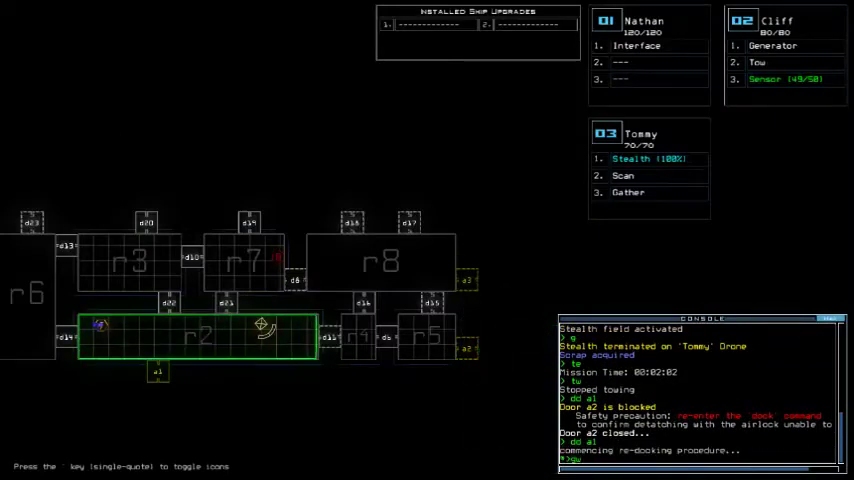
key("Return")
key("Tab")
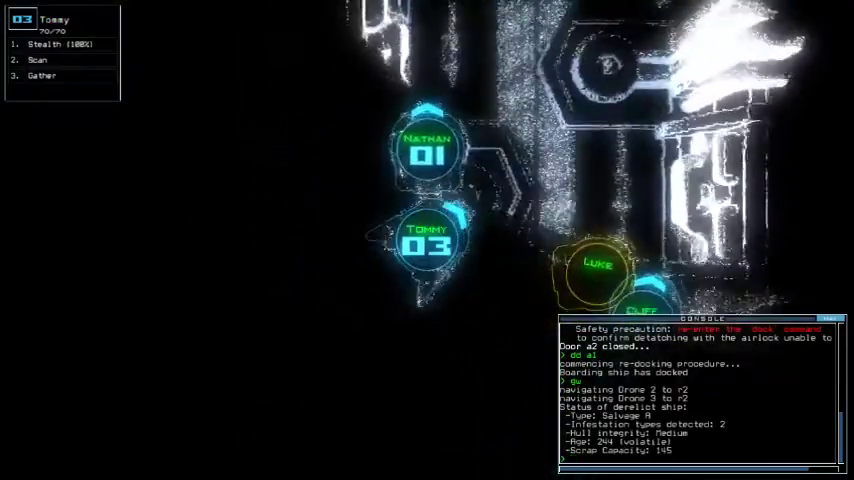
- Have Cliff activate the derelict's generator and view the newly powered areas
key("2")
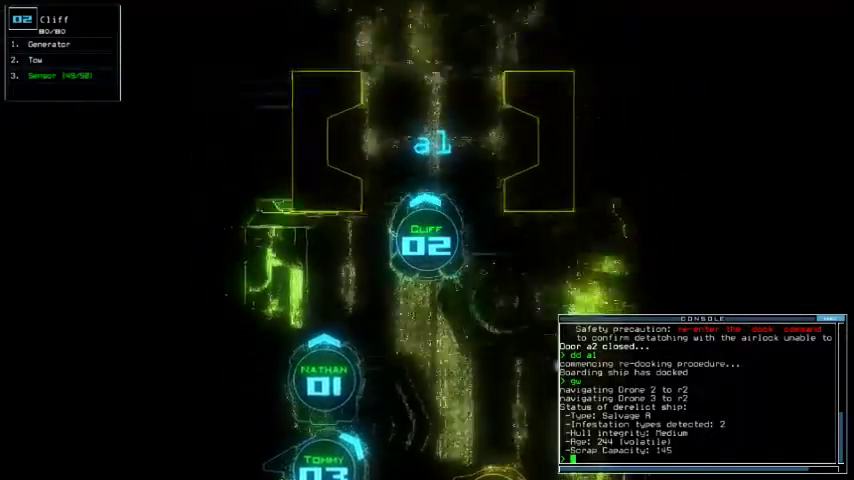
type("g")
key("Tab")
type("g1")
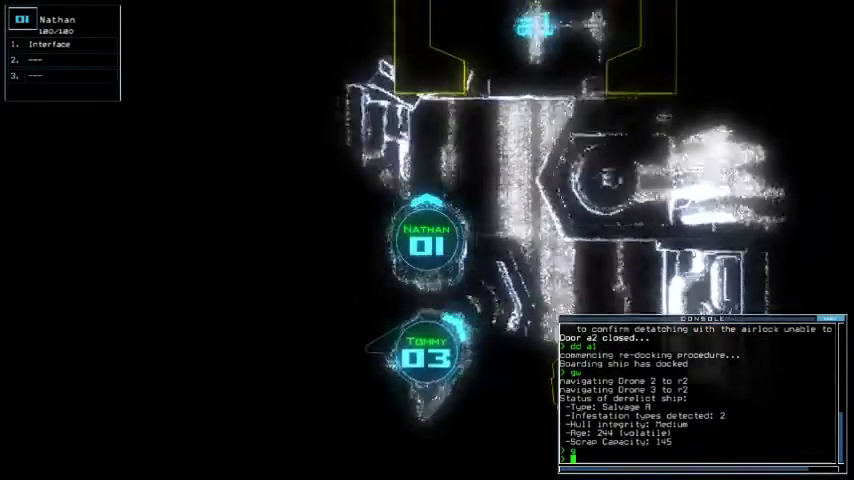
key("Return")
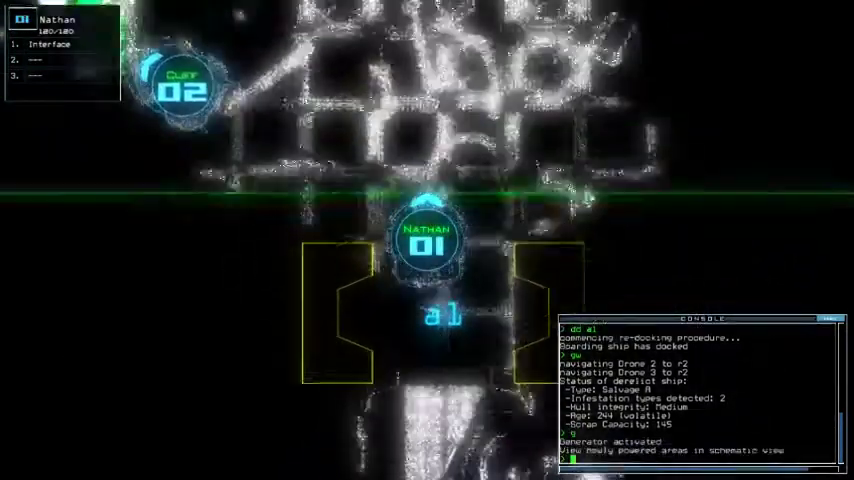
key("Tab")
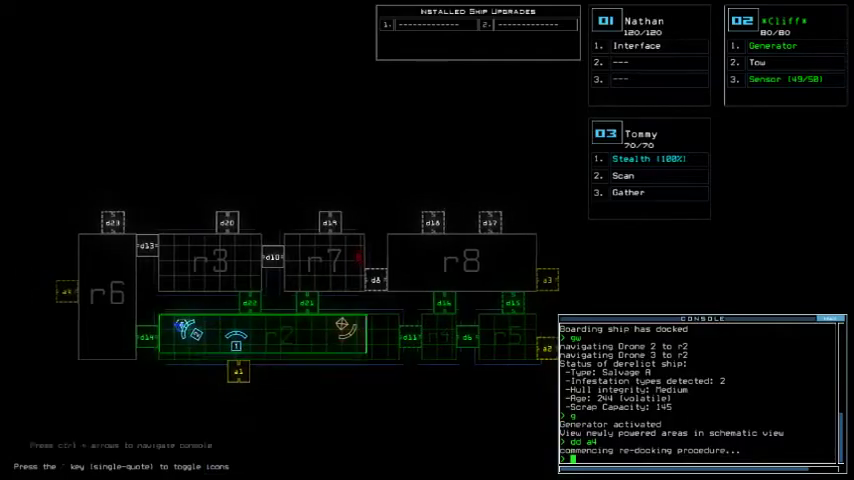
type("3")
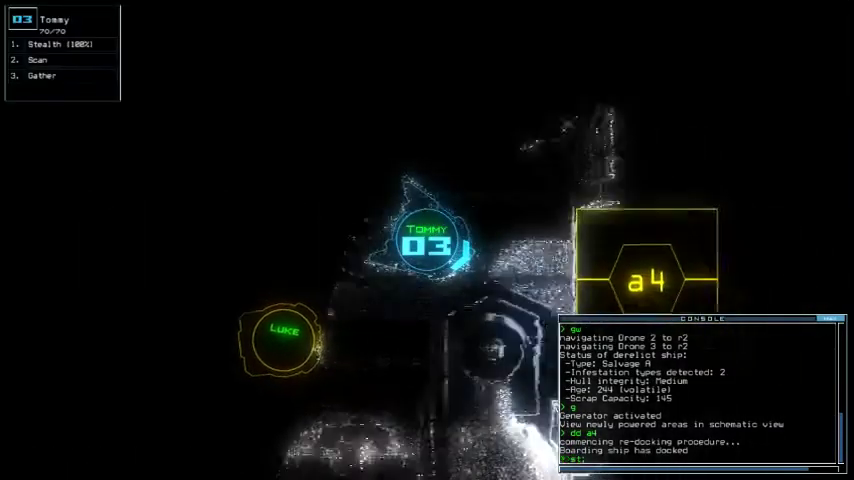
type("a r1")
- Cloak Tommy, open all doors to r1, and collect the scrap its scan finds
key("Return")
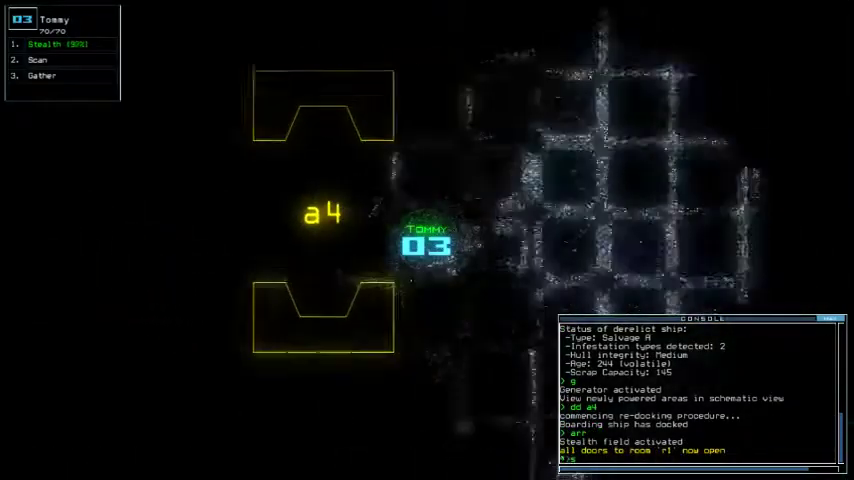
type("scan")
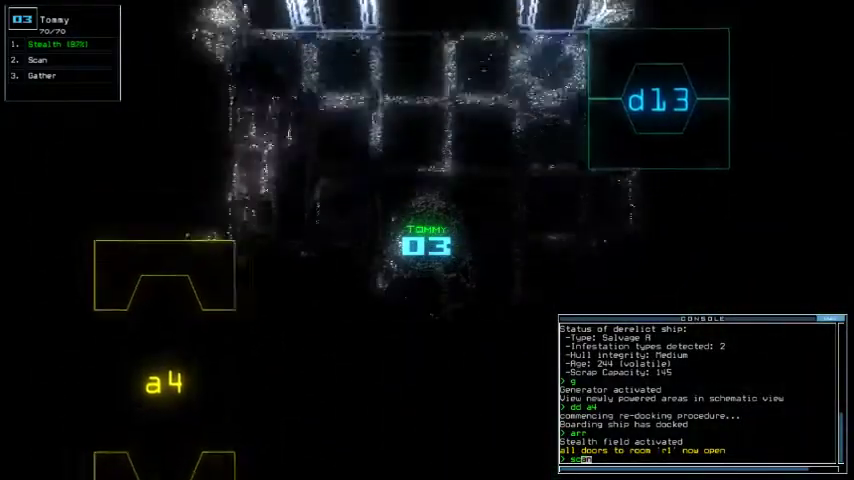
key("Return")
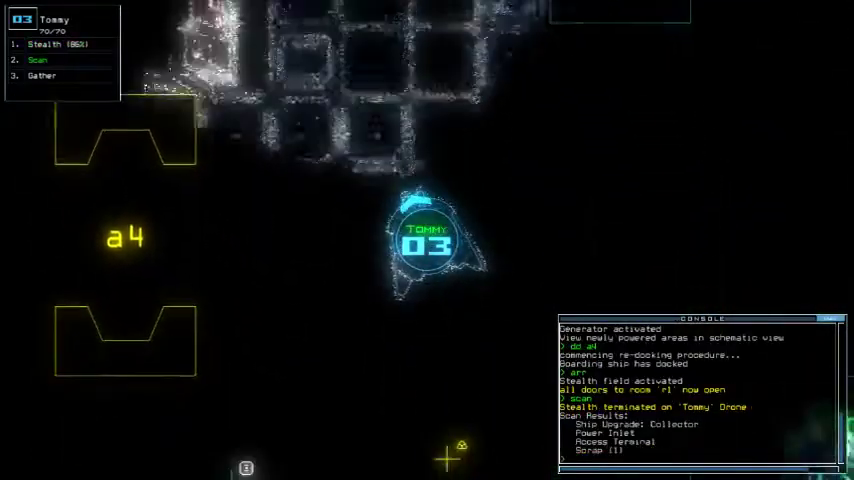
type("g")
key("Return")
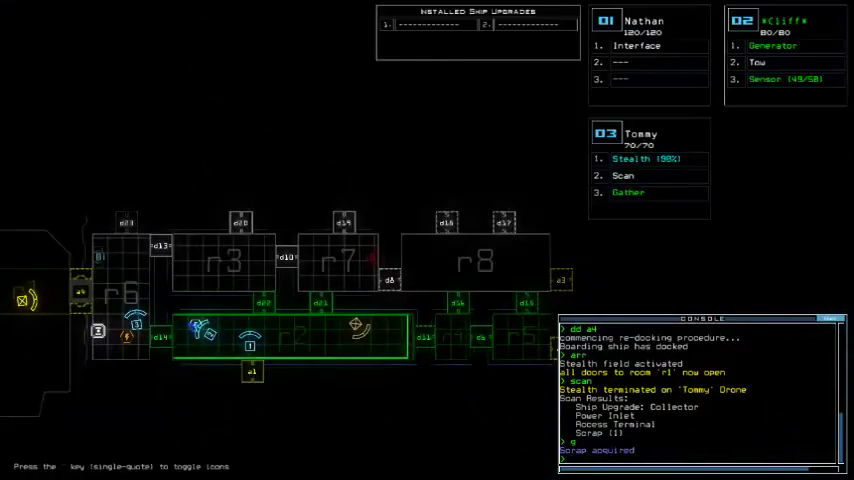
type("4")
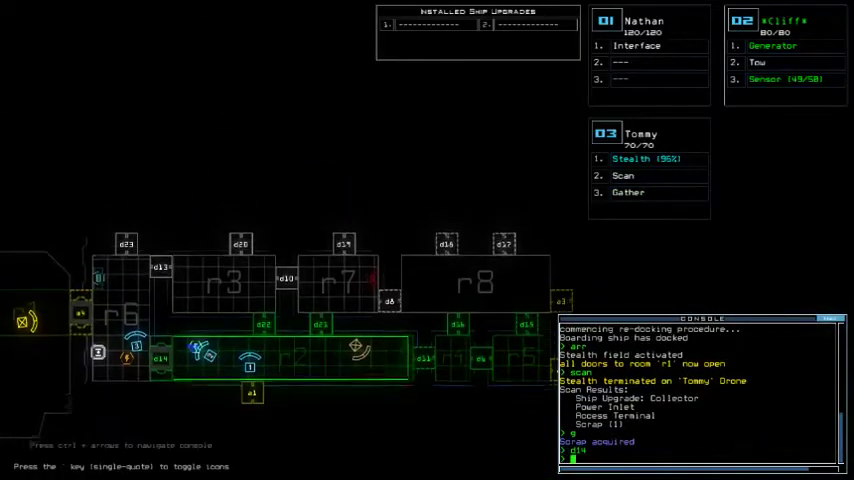
- Open door d14, return Nathan to r1, drop Cliff's sensor and reactivate the generator
key("Return")
type("back 1")
key("Return")
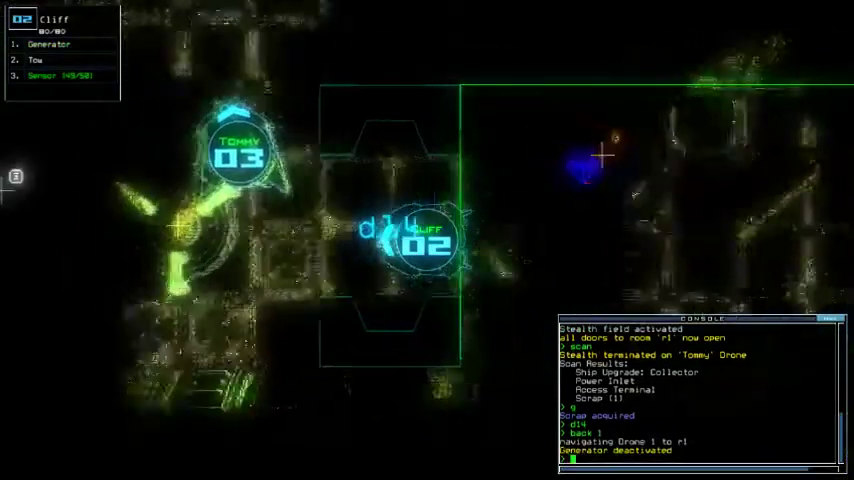
type("ss")
key("Return")
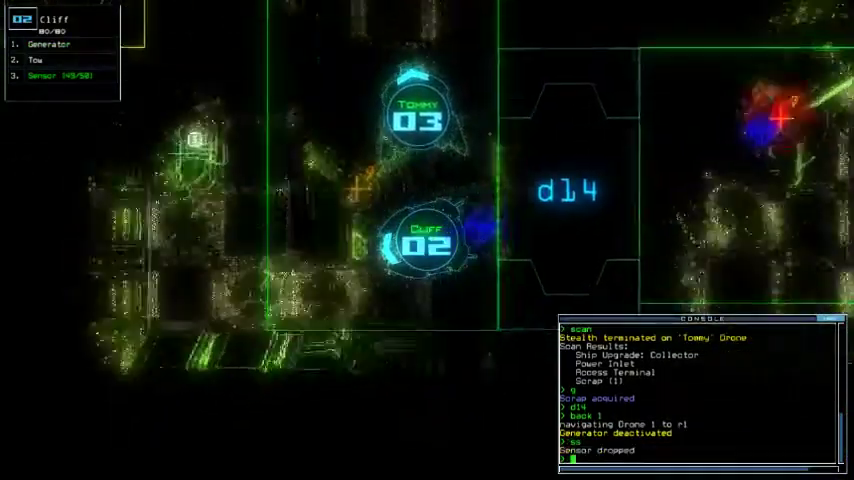
type("g")
key("Return")
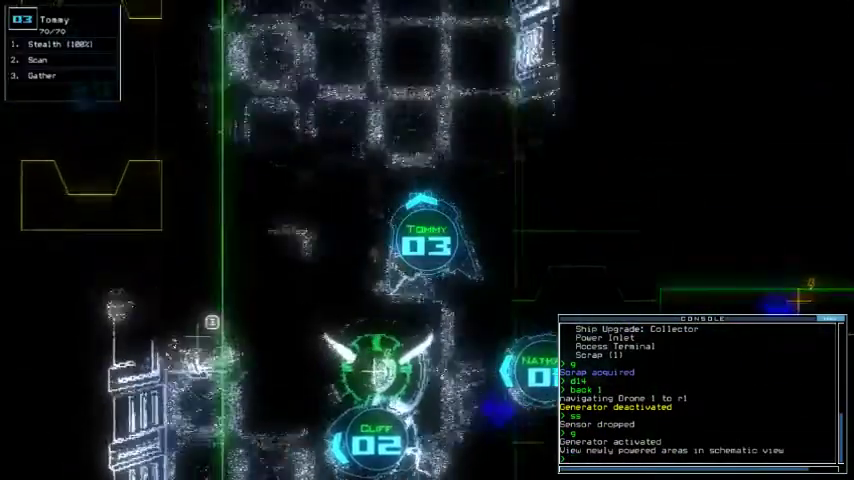
type("d13")
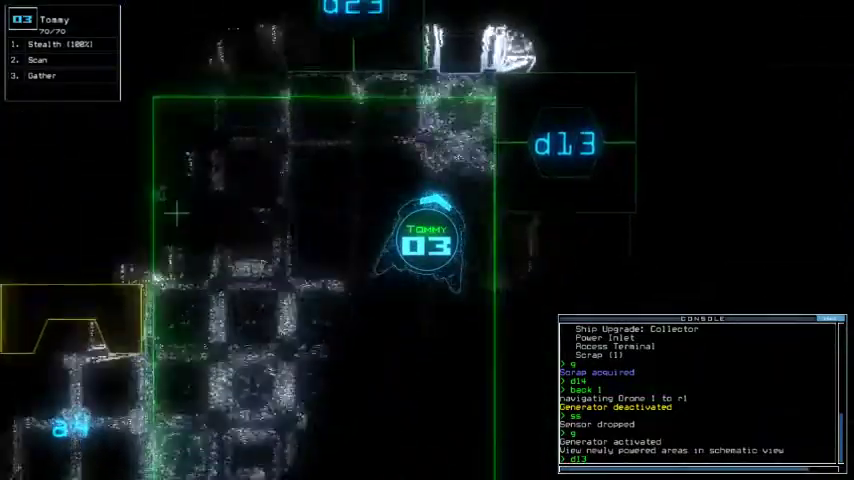
- Toggle door d13, then cloak Tommy through d20 and scan the room beyond
key("Return")
type("d13")
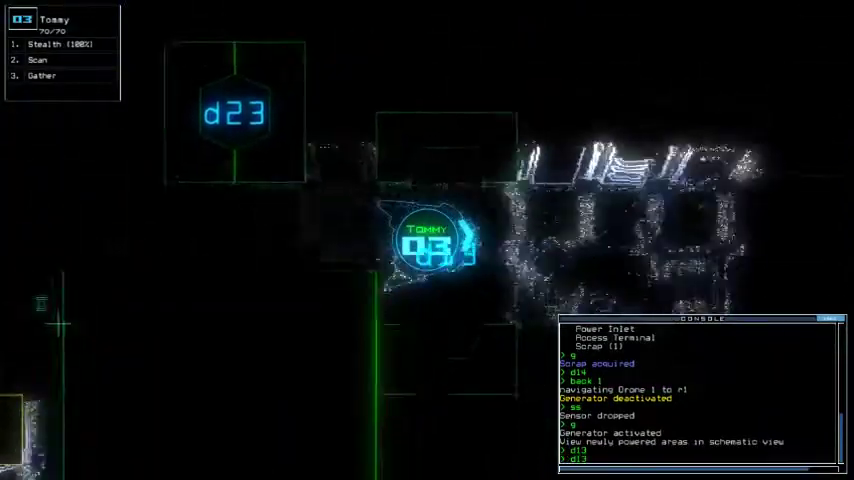
key("Return")
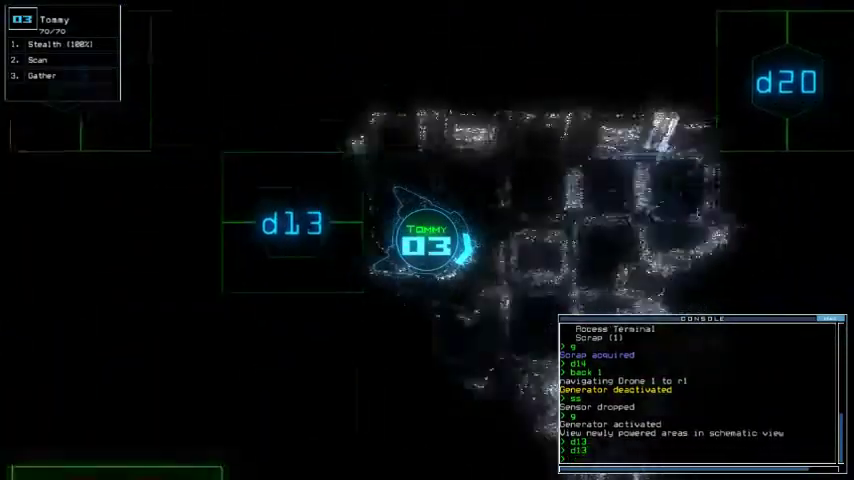
type("s1:d20")
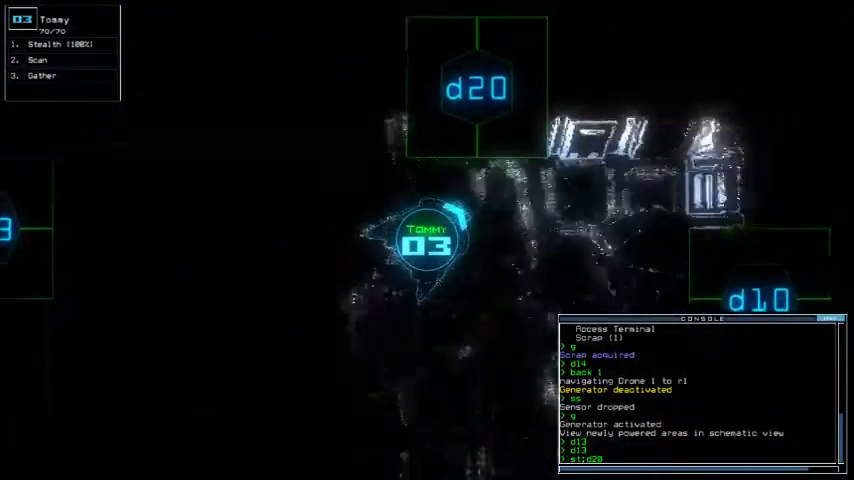
type("sc")
key("Return")
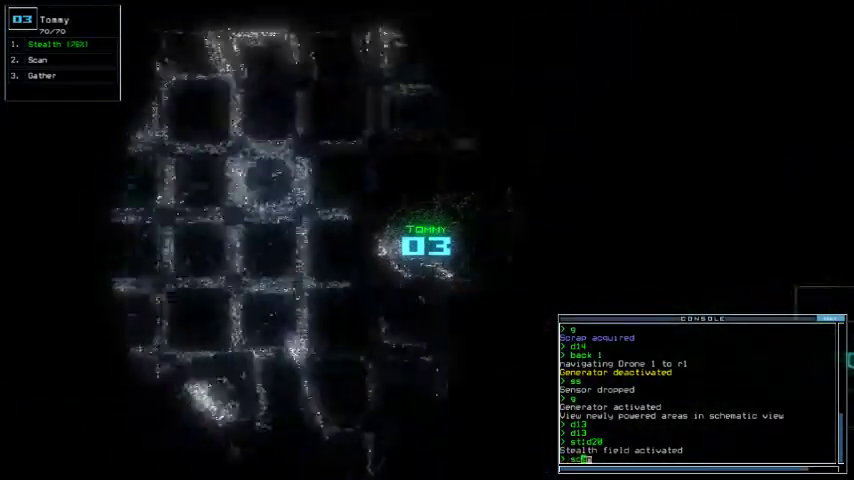
type("n")
key("Return")
key("Return")
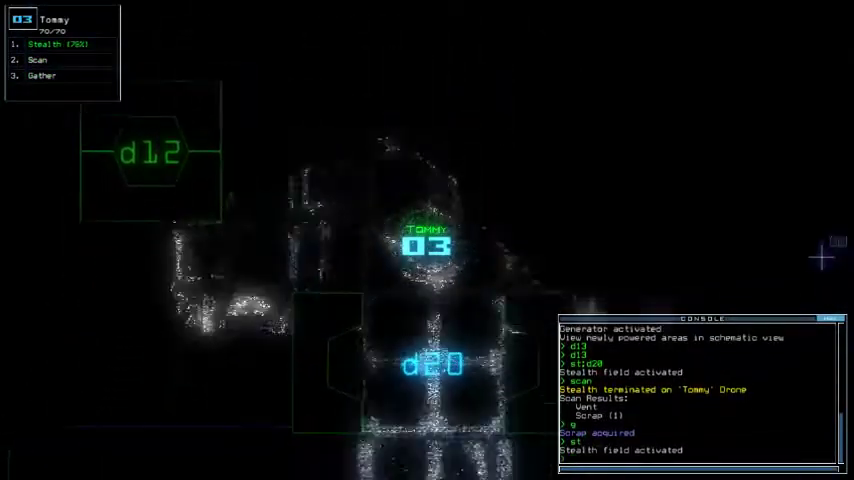
type("d20")
key("Return")
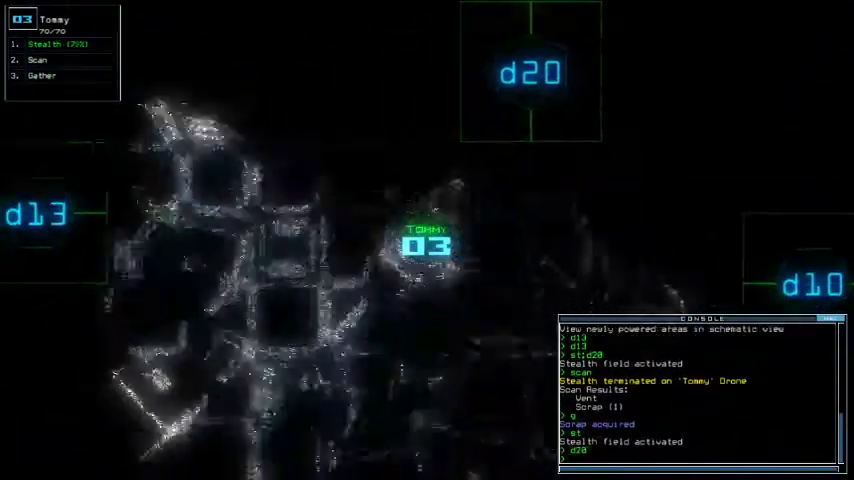
type("d13")
- Work doors d13 and d23, collect the scanned scrap, and send Nathan to r6
key("Return")
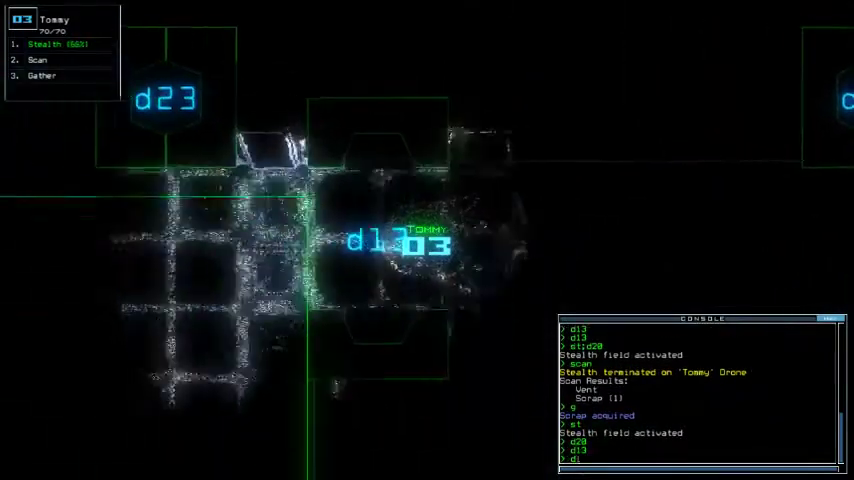
type("d13 23")
key("Return")
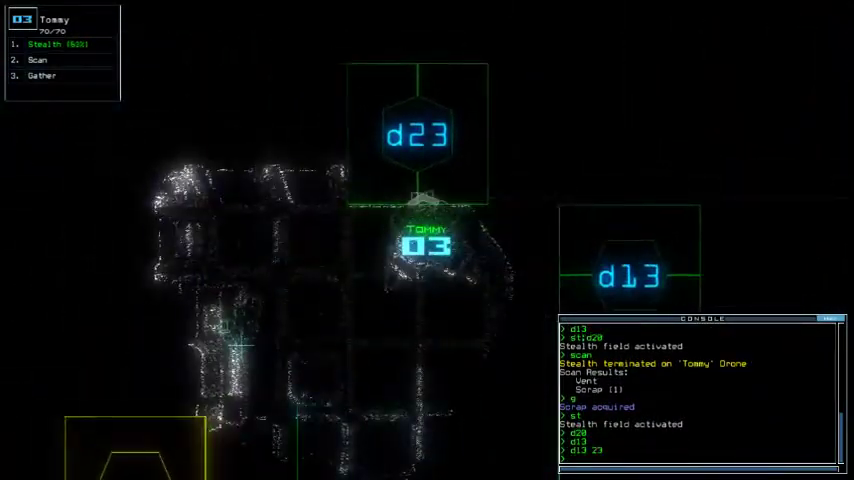
key("Return")
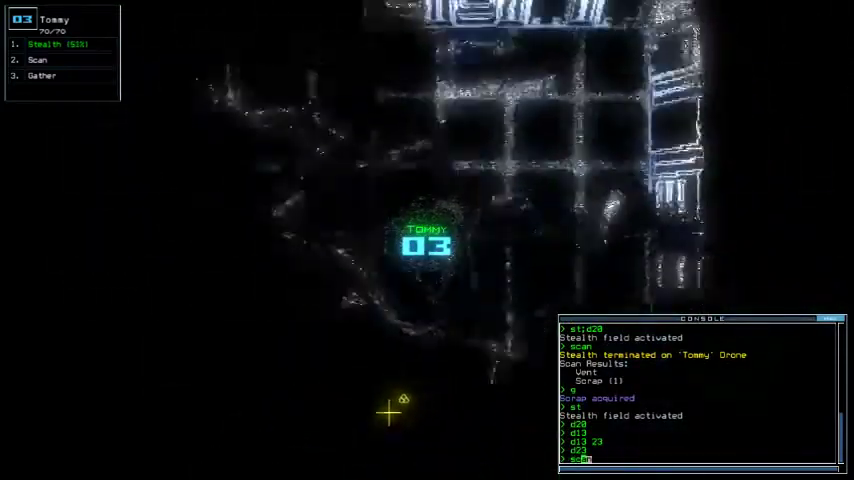
type("scan")
key("Return")
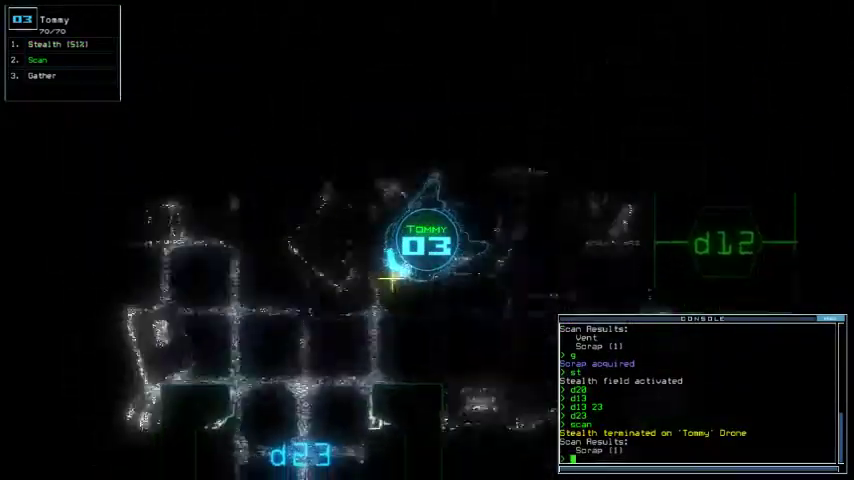
type("g")
key("Return")
type("d23")
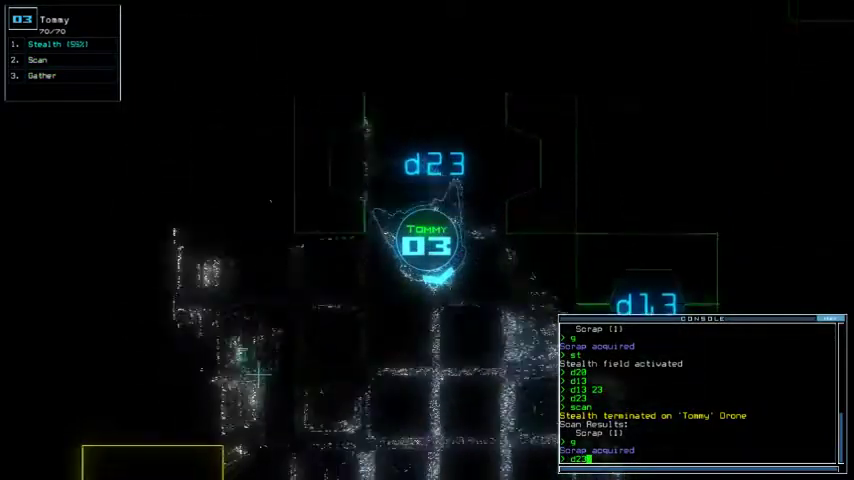
key("Return")
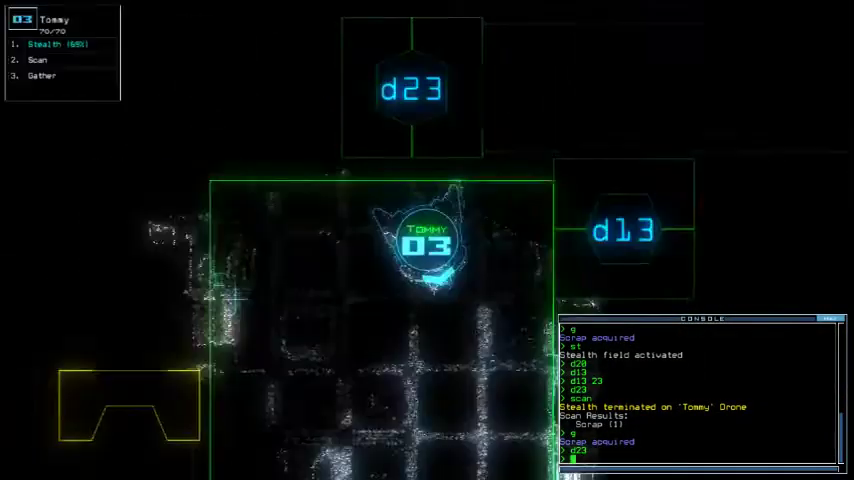
type("n 1")
key("Return")
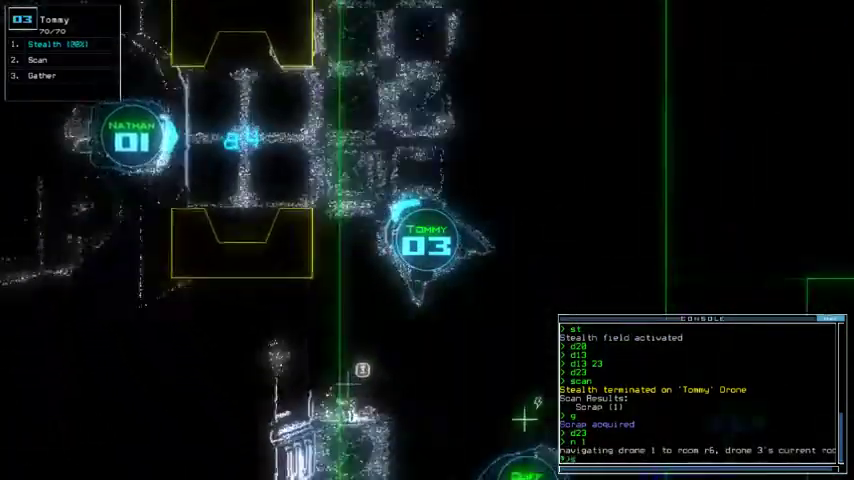
type("swap")
- Swap modules so Tommy gets Sensor and Stealth, handing Scan to Nathan
key("Return")
key("Down")
key("Return")
type("swap")
key("Return")
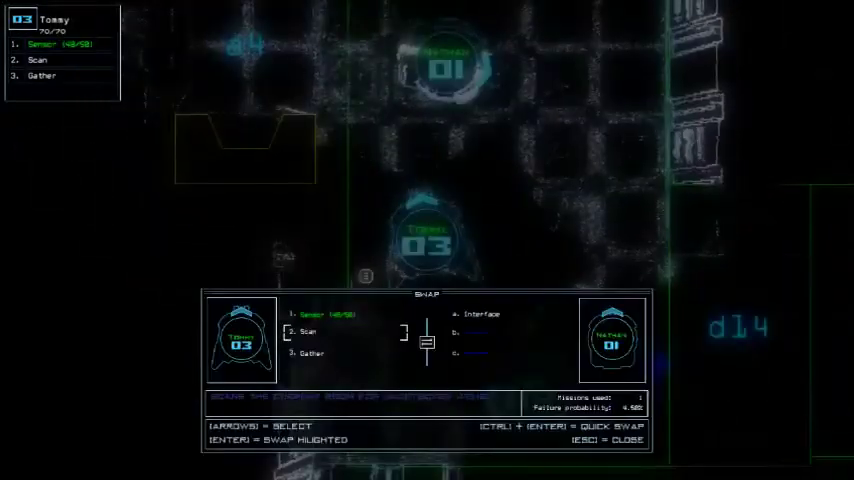
key("Return")
key("Return")
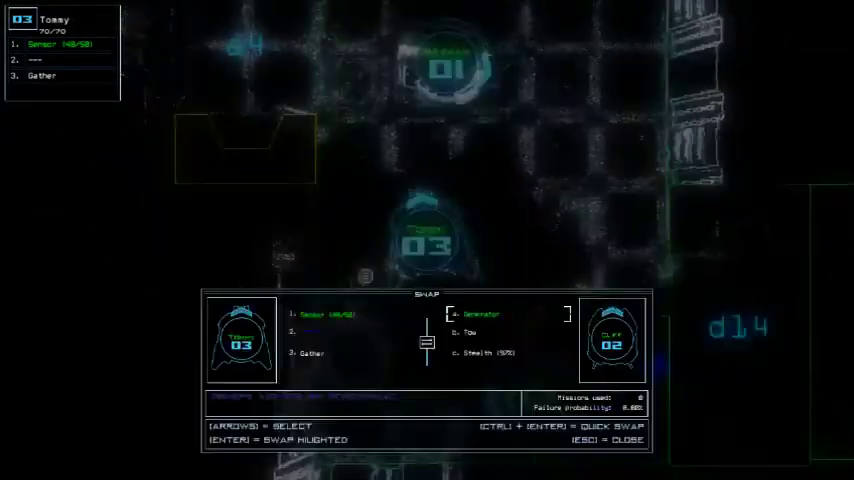
key("Return")
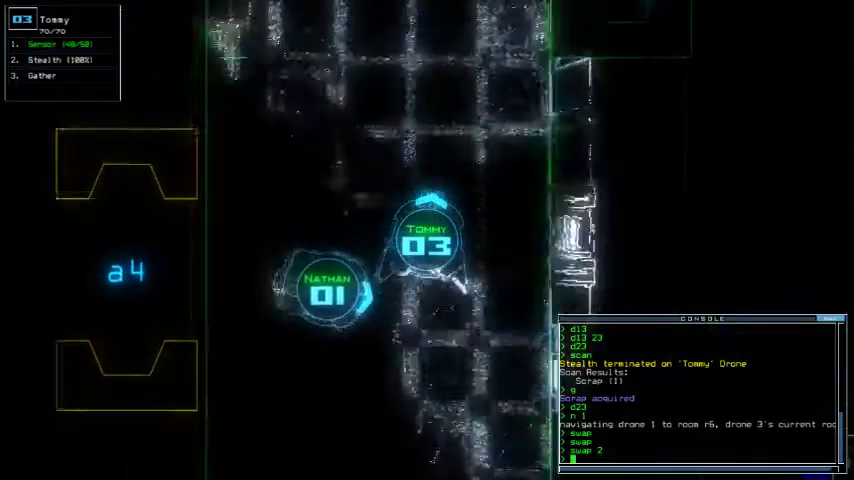
type("d13")
- Open door d13 and activate Tommy's stealth field
key("Return")
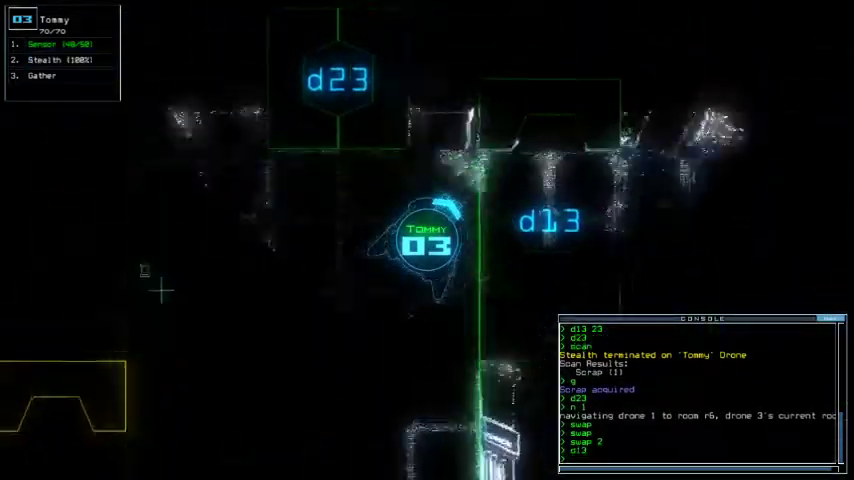
type("st")
key("Return")
type("d13")
key("Return")
type("d20")
key("Return")
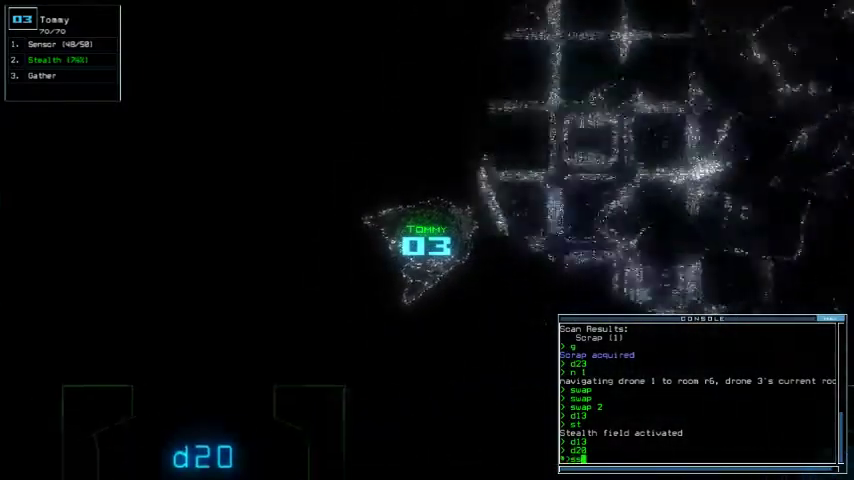
- Drop drone 3's sensor, end stealth, and toggle doors d20 and d13
key("Return")
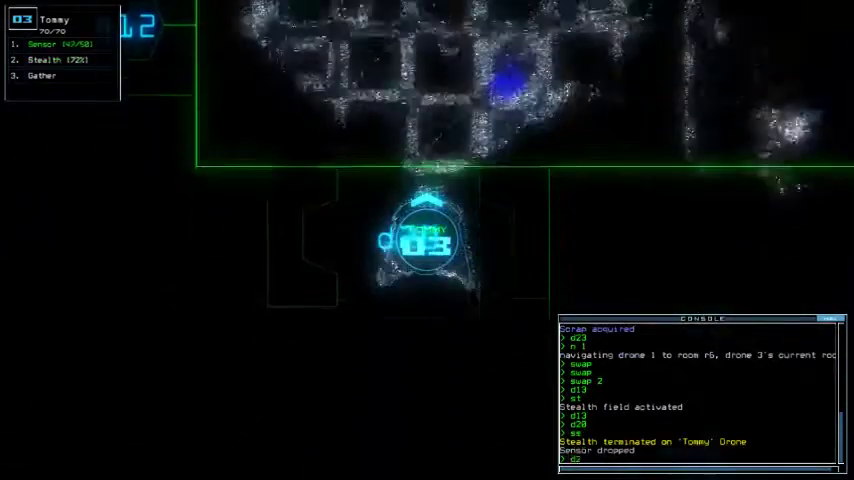
type("d20")
key("Return")
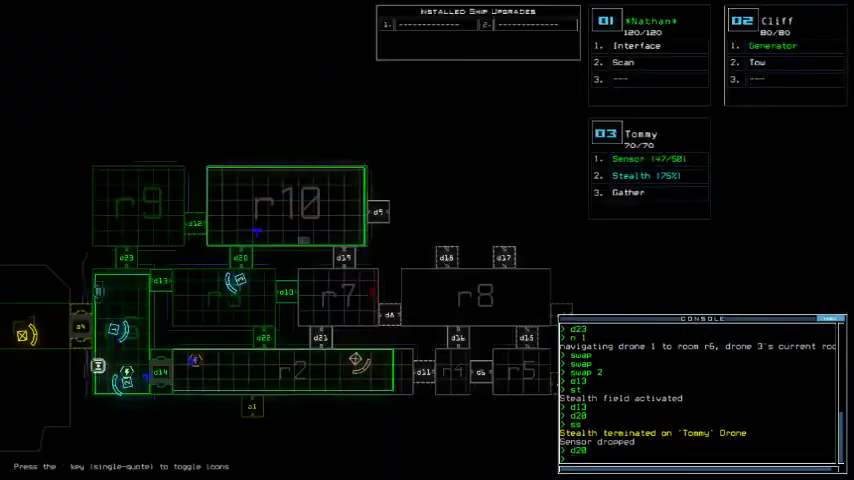
type("d13")
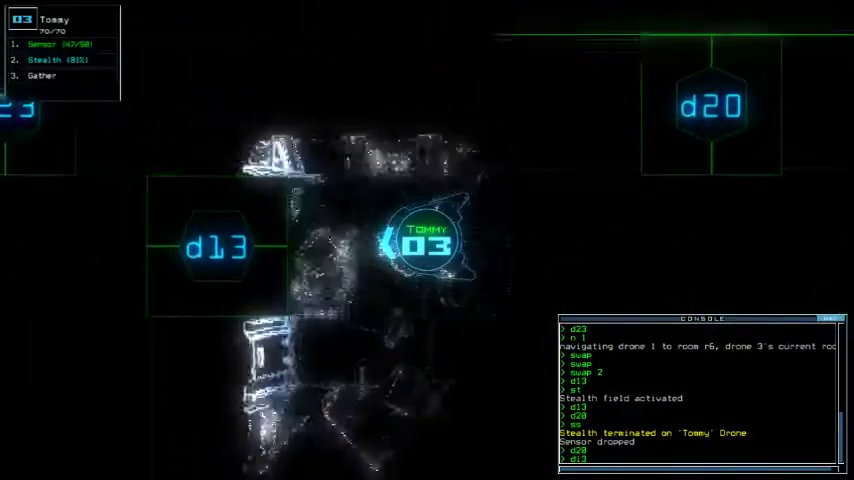
key("Return")
type("d13")
type("swap 1")
- Exchange modules so Tommy carries Scan, then drive drone 3 toward the airlock
key("Return")
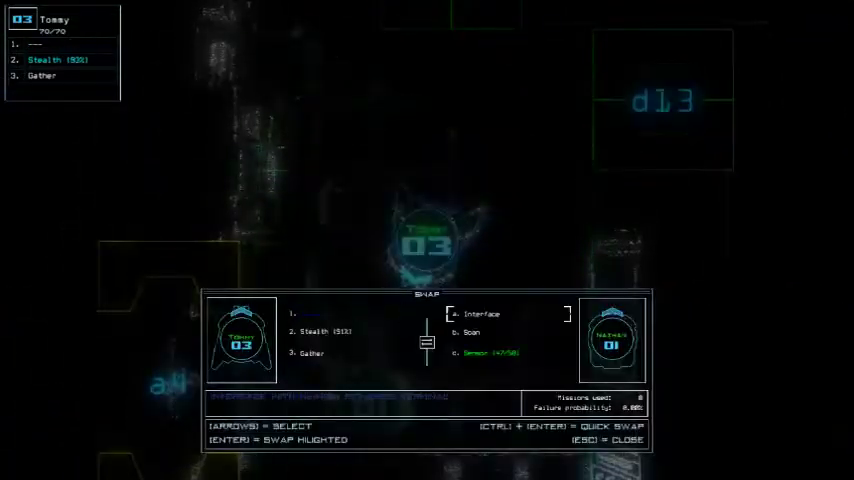
key("Escape")
type("21swap")
key("Return")
key("Escape")
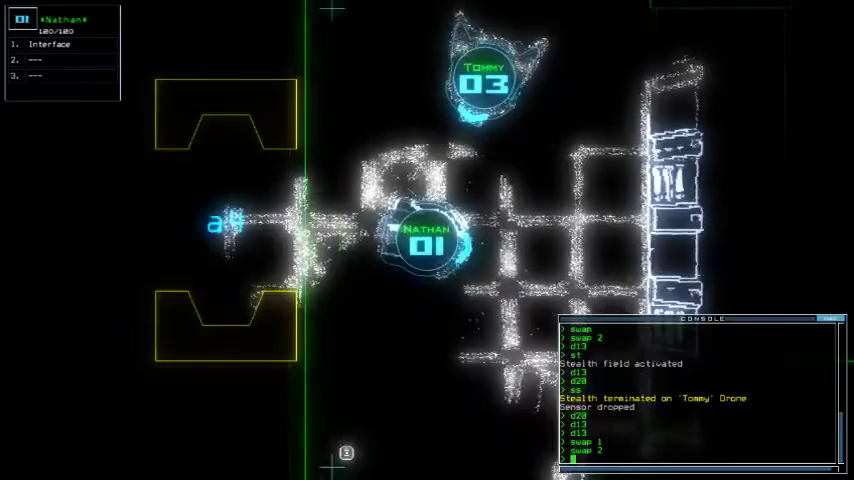
key("3")
key("Down")
key("Left")
scroll(427, 240, "down", 3)
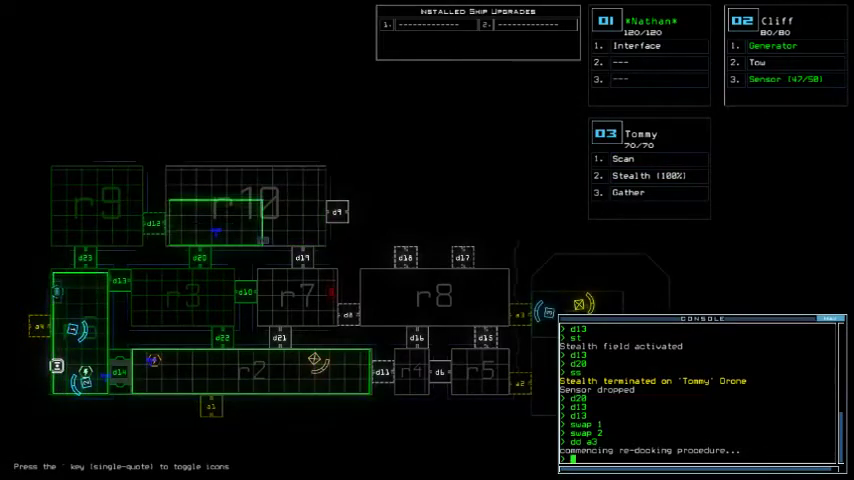
scroll(427, 240, "up", 3)
type("st")
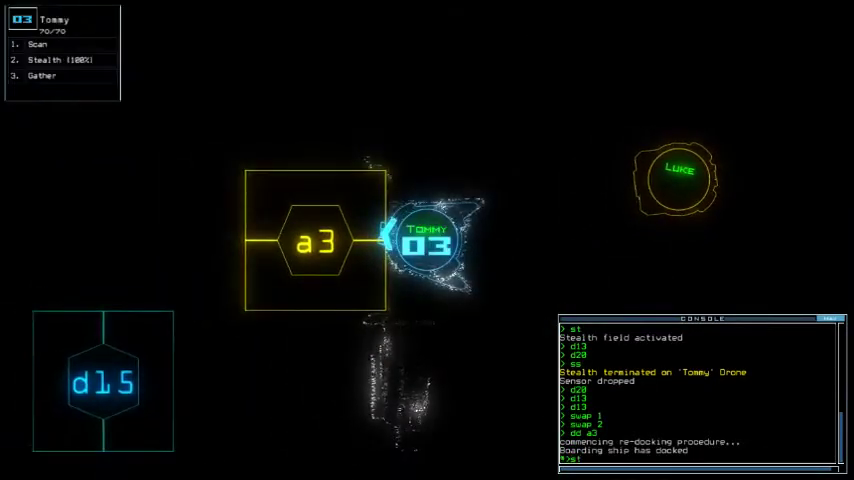
type("rc")
- Close all doors to room r1 and drive drone 3 through the corridors
key("Return")
key("Up")
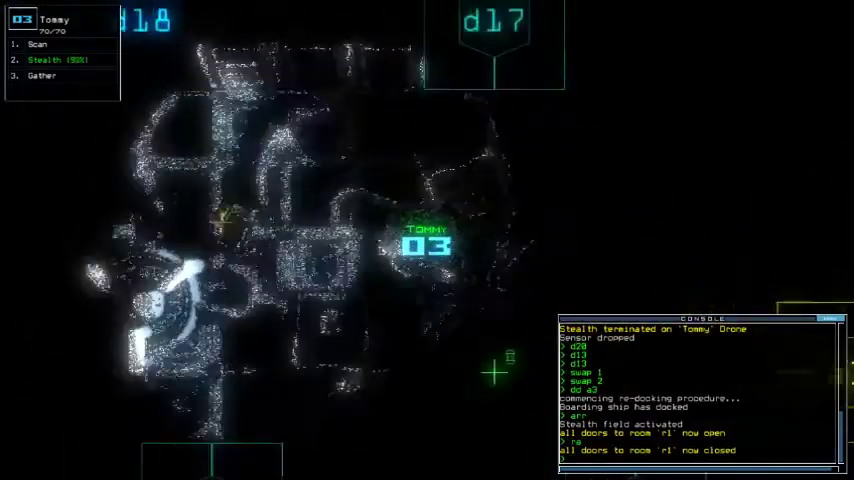
key("Left")
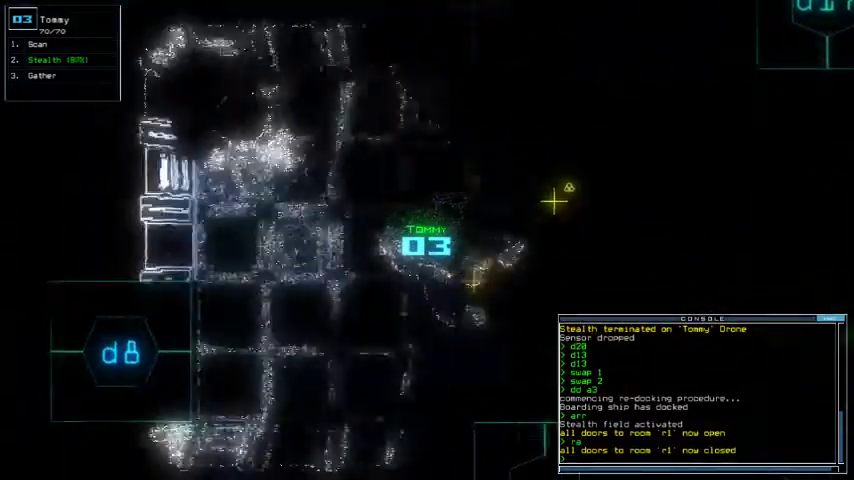
type("scan")
- Scan the room, gather drone 3's scrap, and re-dock at a4 for a jump cell of fuel
key("Return")
type("g")
key("Return")
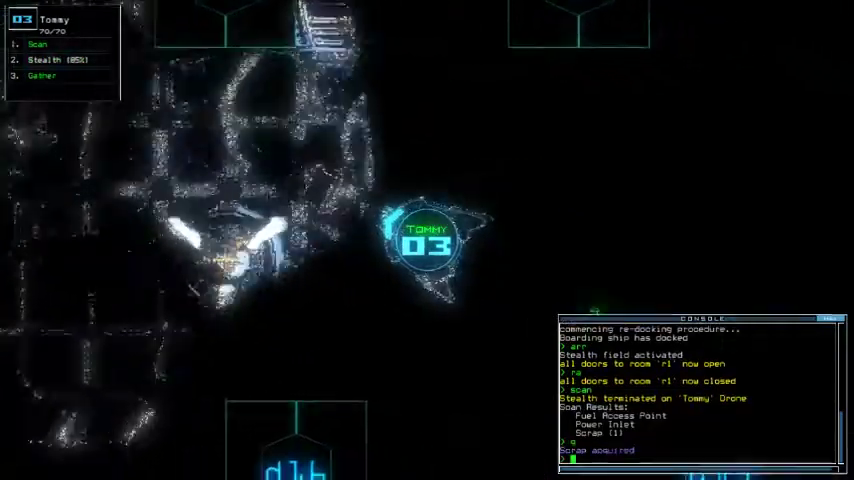
type("g")
key("Return")
type("d8")
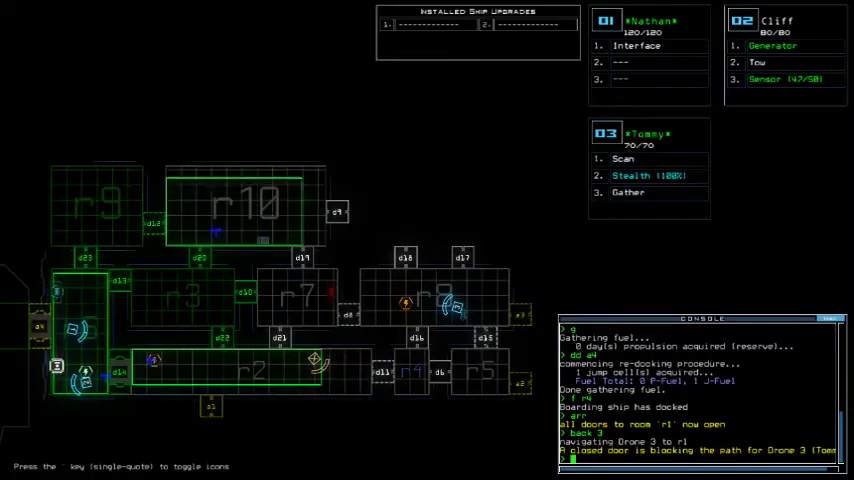
type("1")
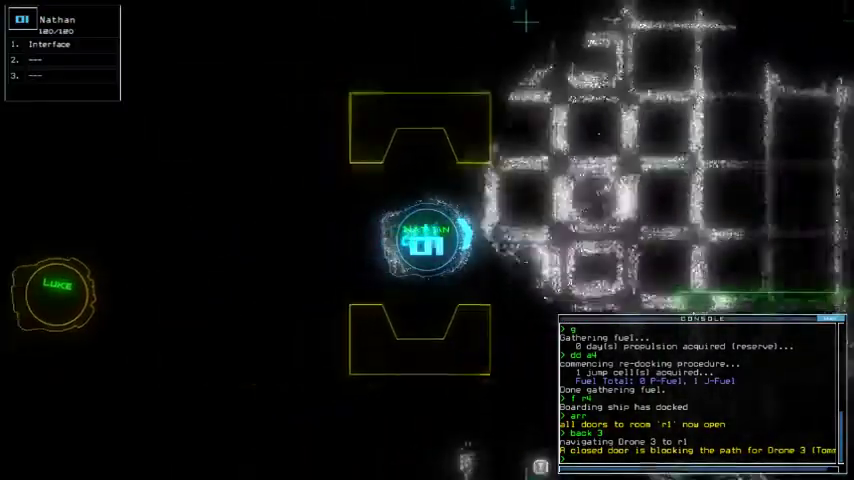
type("a")
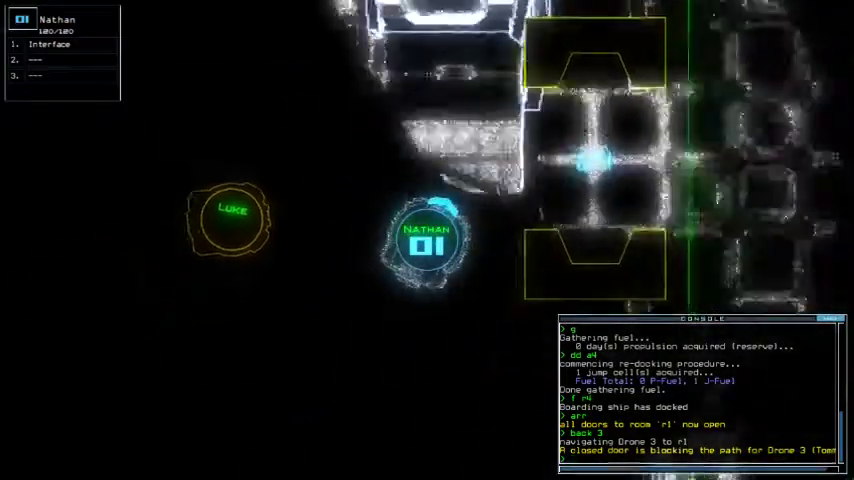
- Drive drone 2 to toggle door d14, cutting the generator, then re-dock at airlock a3
key("BackSpace")
key("2")
key("Up")
type("d")
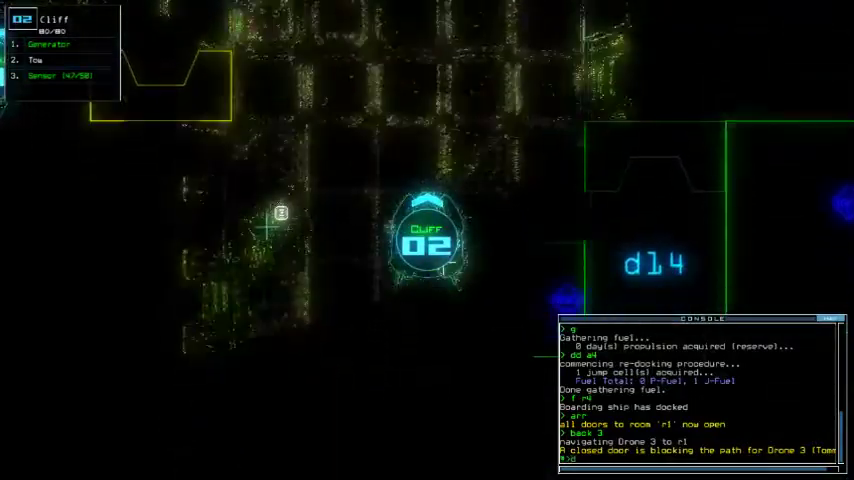
key("Return")
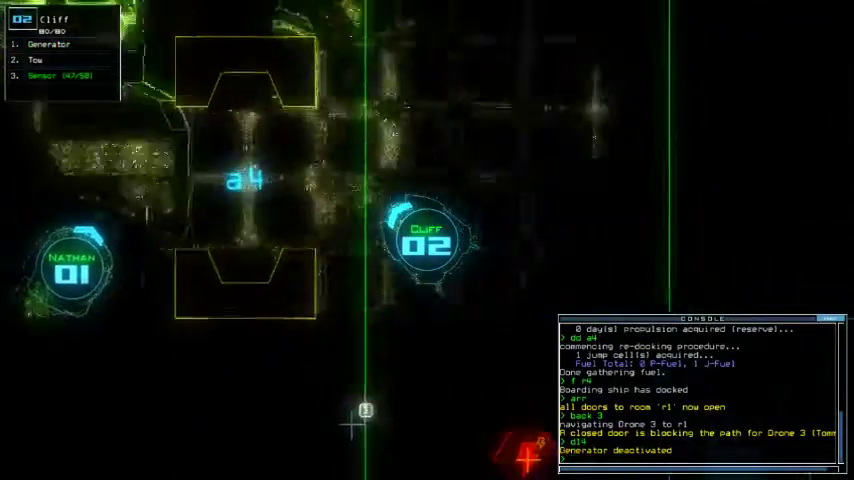
type("d")
key("Left")
type("d a3")
key("Return")
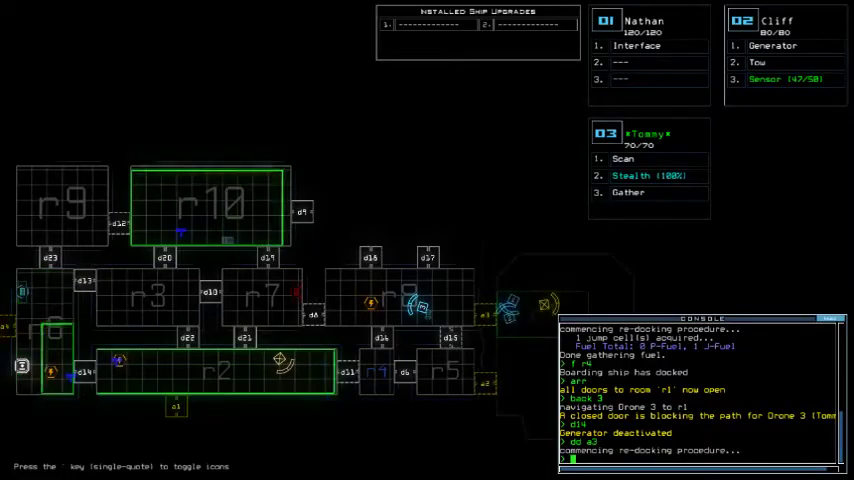
- Watch drones 2 and 3 while the ship docks at a3 and rooms r11 and r12 appear
key("Tab")
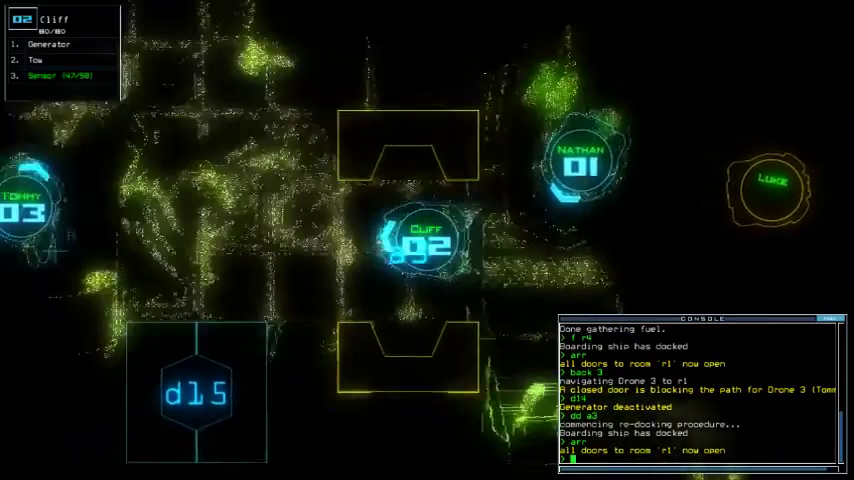
key("3")
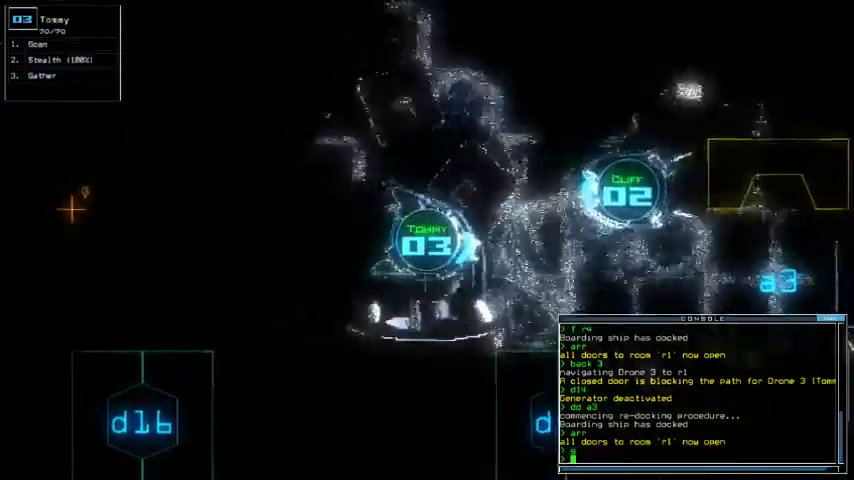
key("Tab")
type("g")
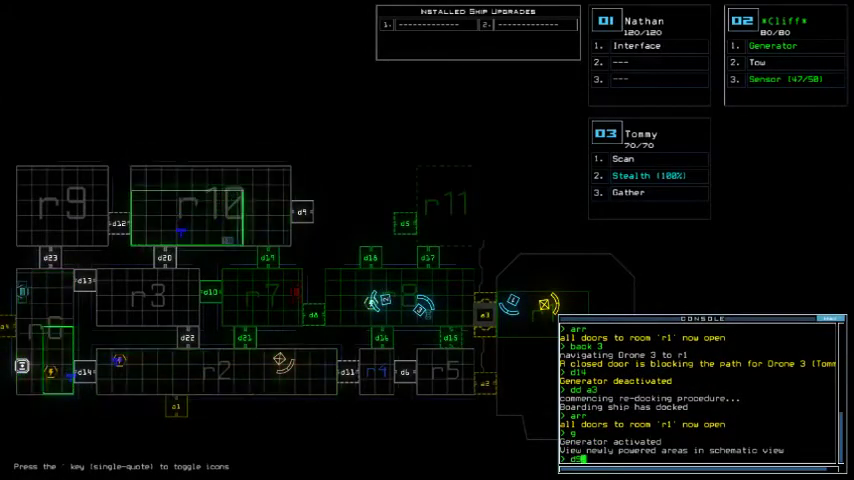
key("Tab")
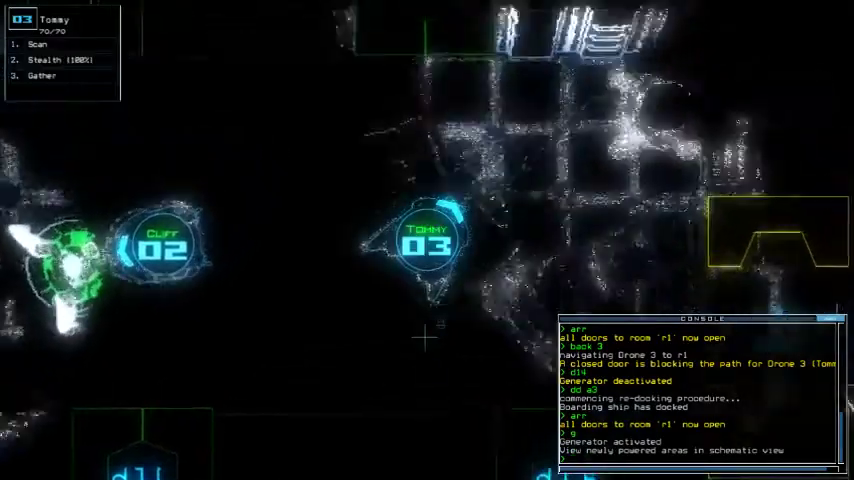
key("Tab")
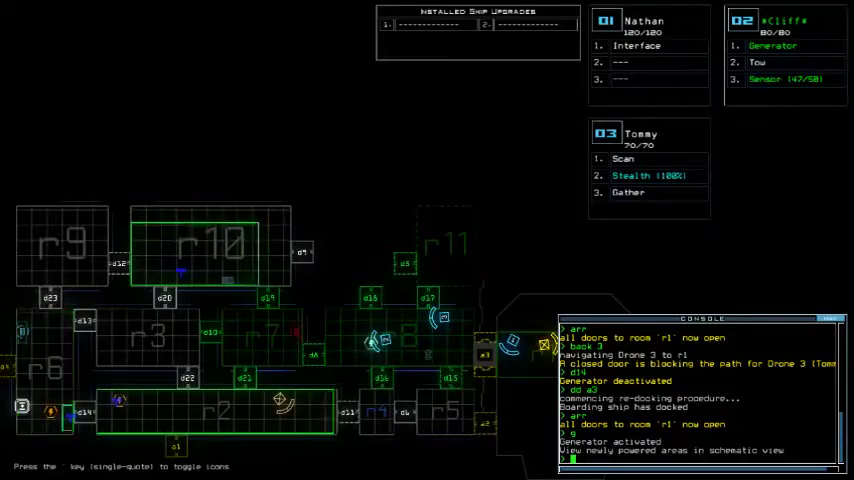
- Toggle door d18 twice and drive drone 3 left toward door d5
key("Tab")
type("d")
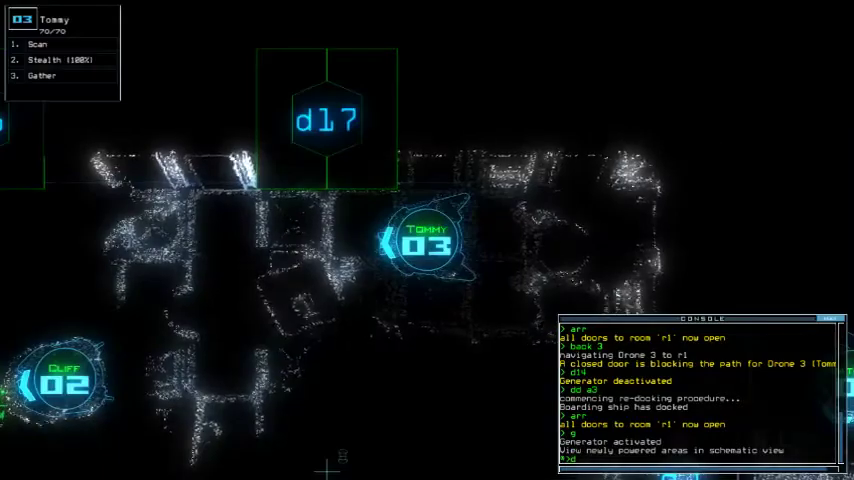
key("Tab")
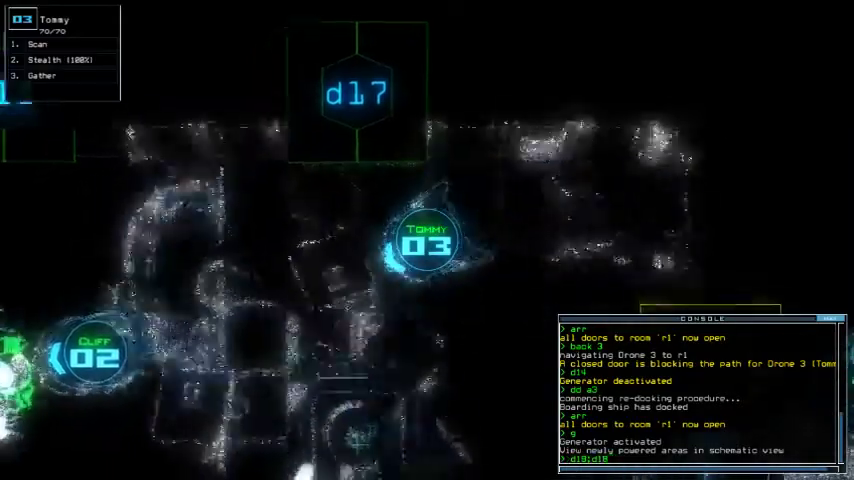
key("Return")
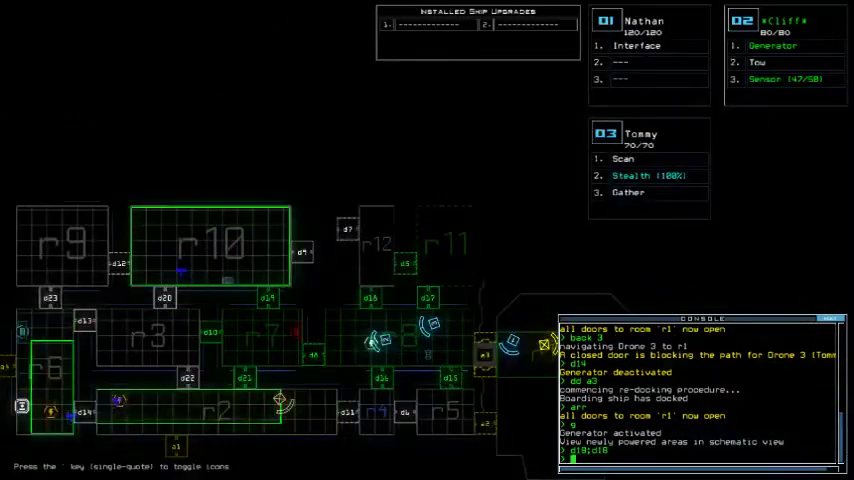
key("Tab")
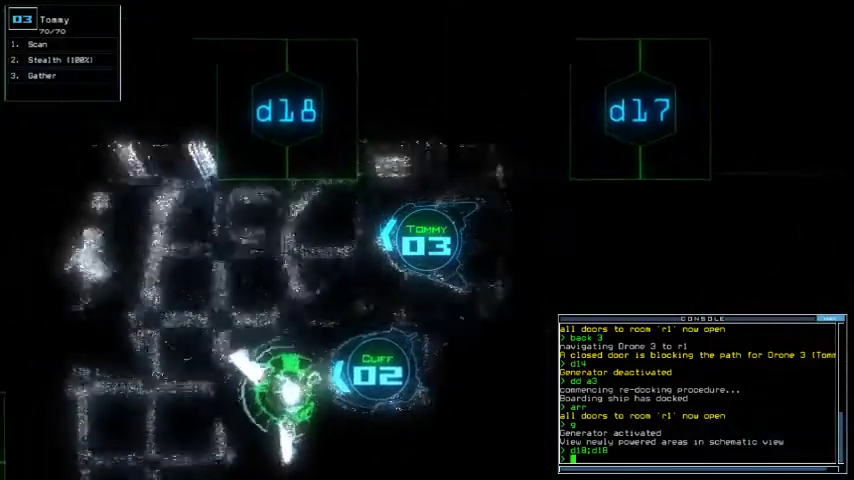
key("Left")
key("Tab")
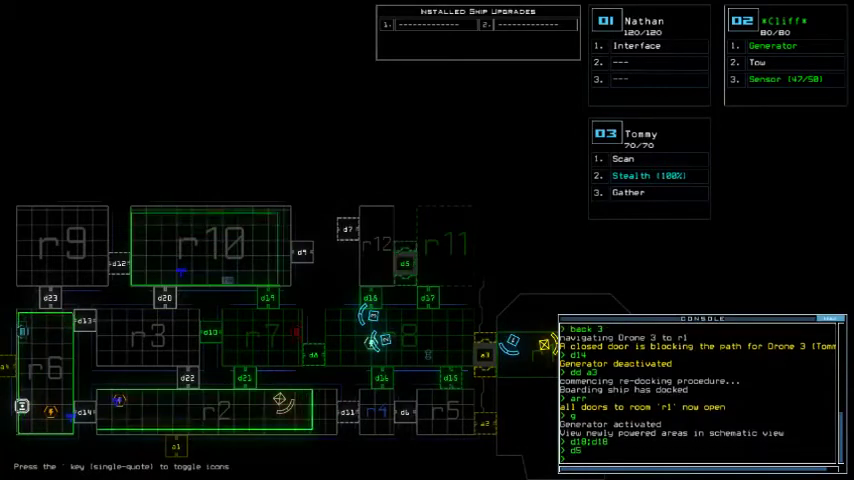
- Drop a sensor in room r8 and watch drone 3 move up close
key("Tab")
type("ss")
key("Return")
key("Tab")
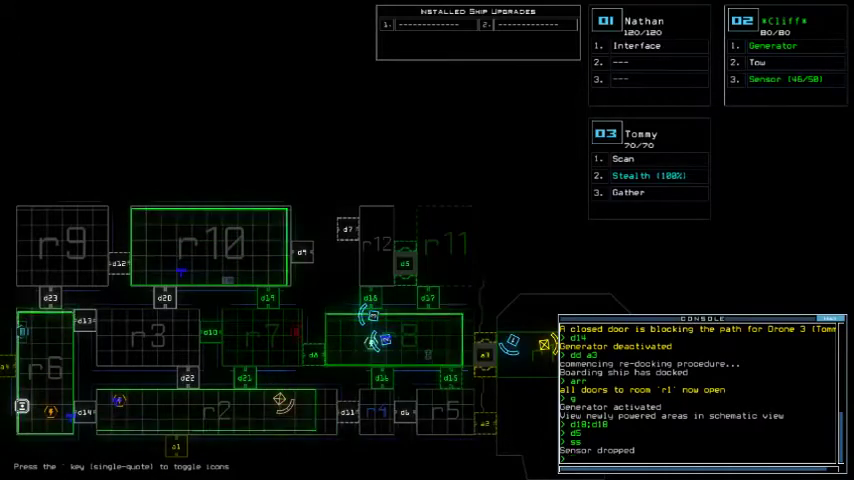
key("Tab")
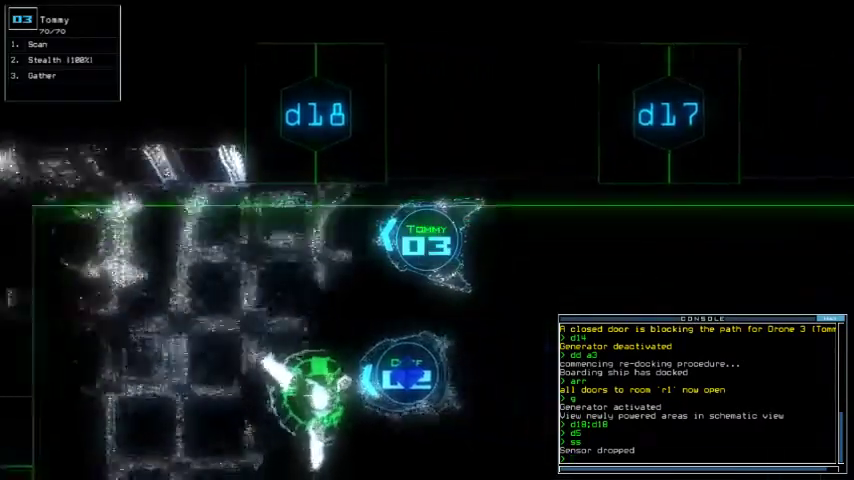
key("Tab")
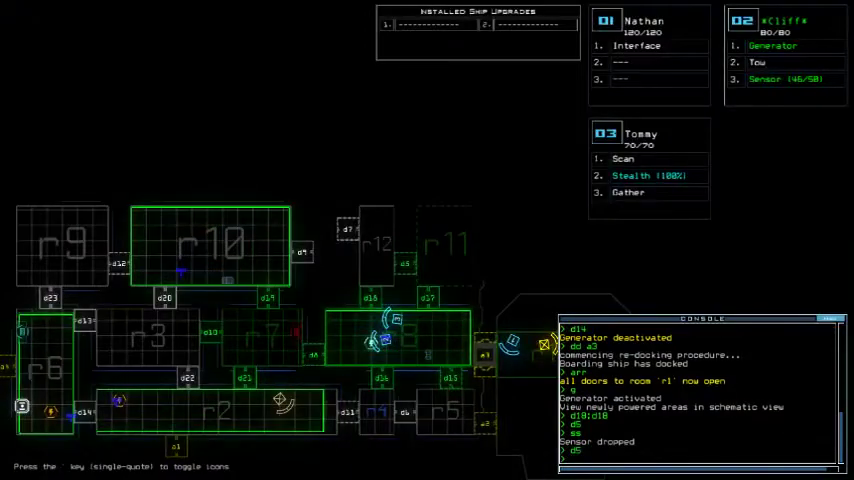
key("Tab")
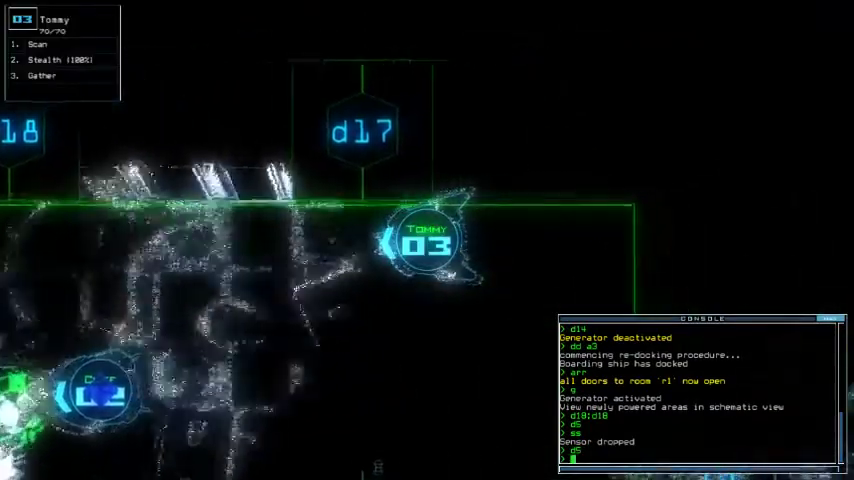
key("Tab")
type("d")
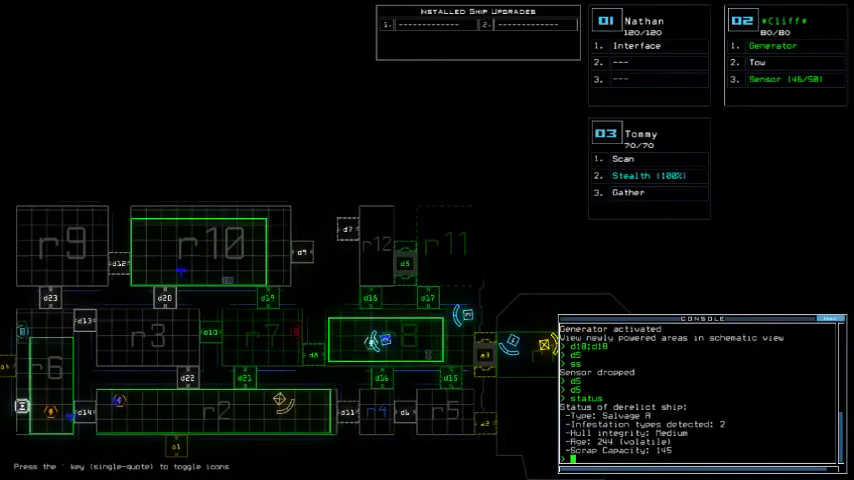
- Close door d5 from drone 03's camera view after it was blocked
key("Tab")
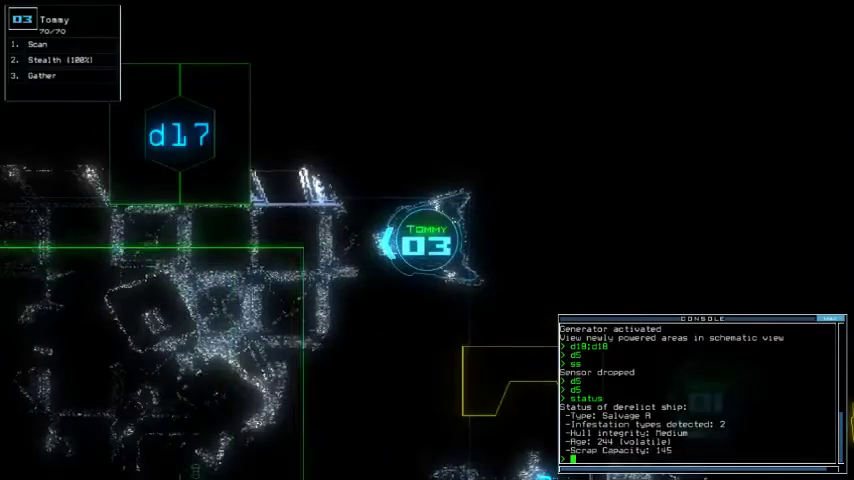
key("Tab")
key("Tab")
type("d5")
key("Return")
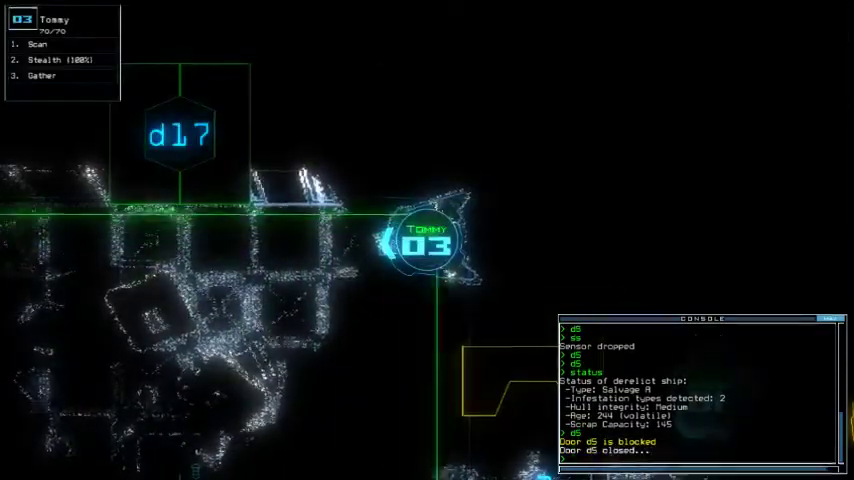
- Pause and resume, then move drone 03 toward door d17 with stealth active
key("Escape")
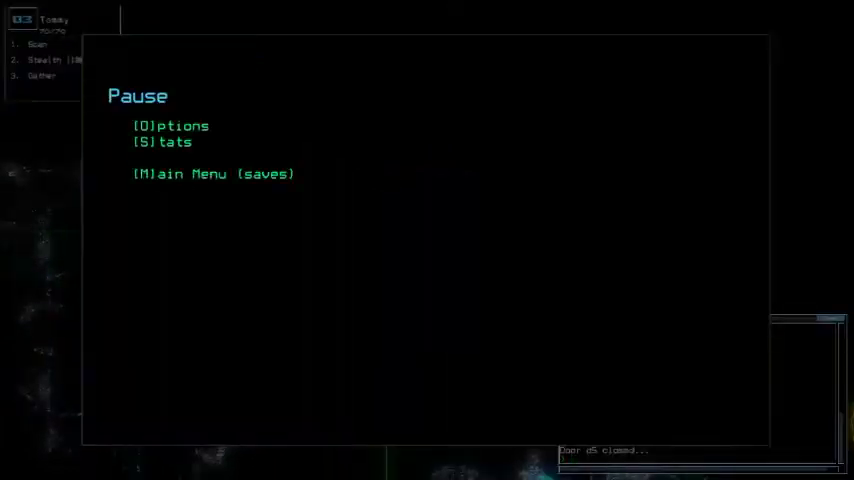
key("Escape")
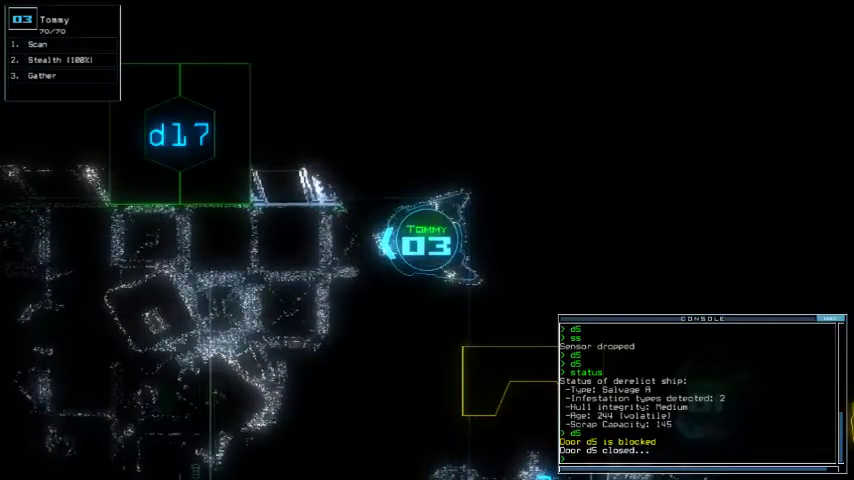
key("Left")
type("std")
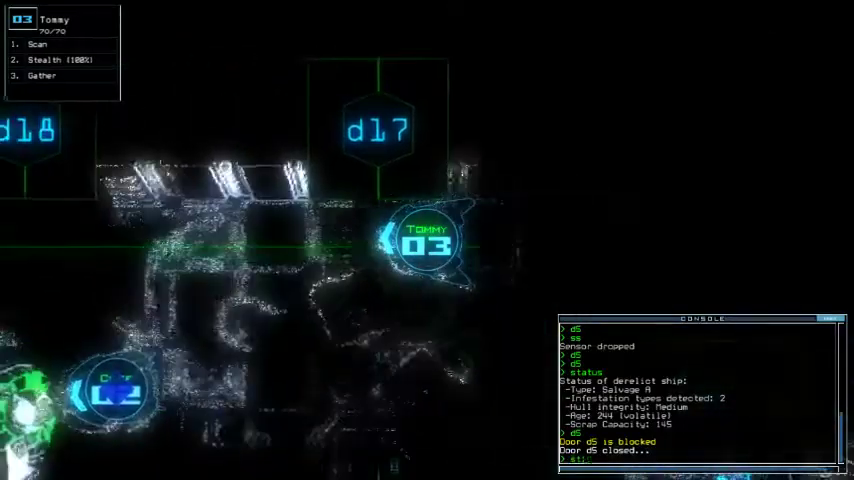
key("Return")
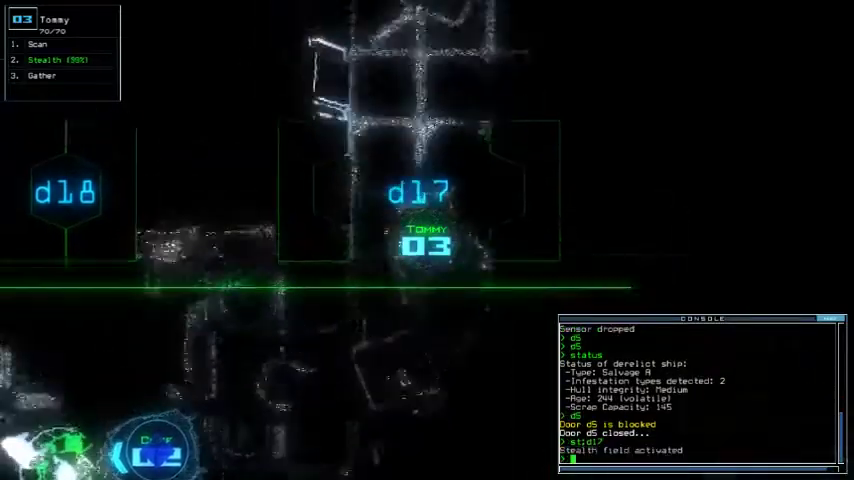
type("scan")
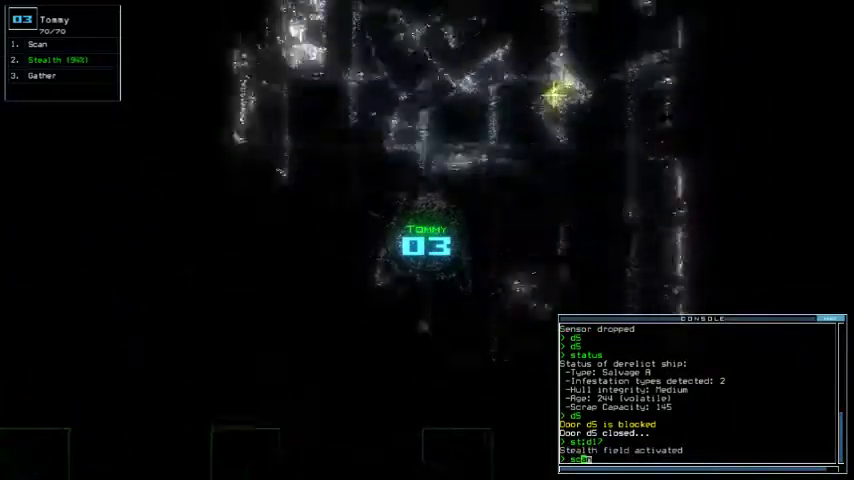
- Scan with drone 03, gather both scrap, and send the drones back toward room r1
key("Return")
type("g")
key("Return")
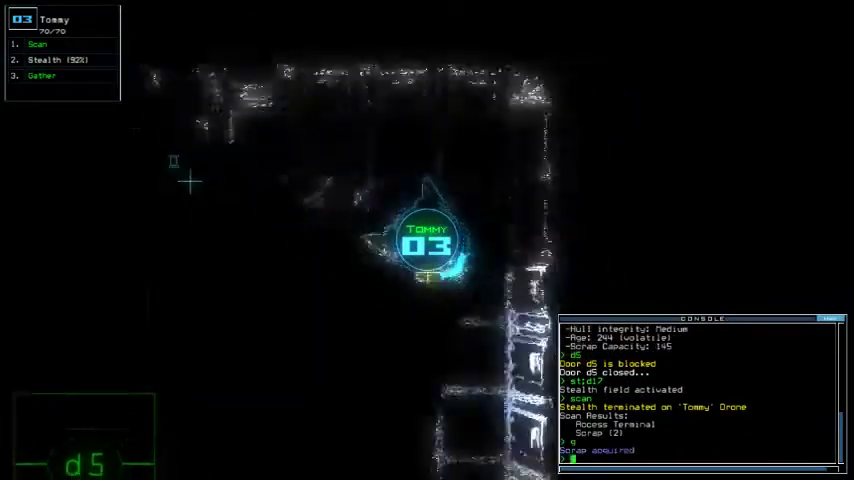
type("g")
key("Return")
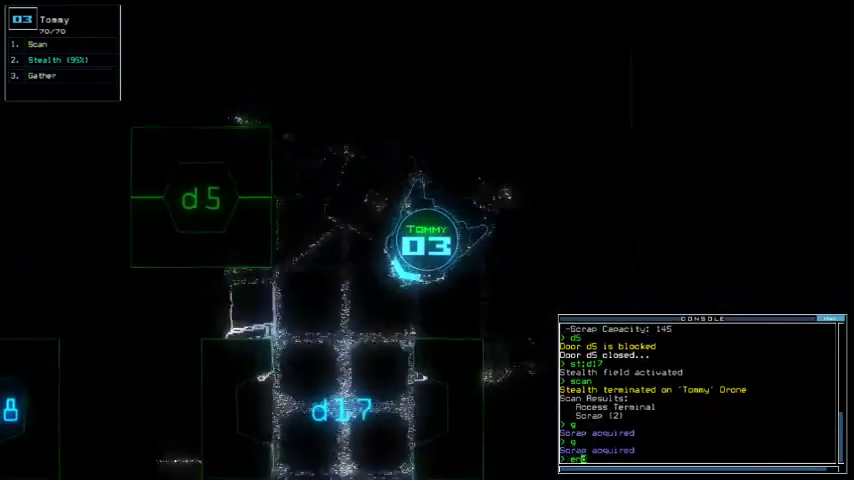
type("end")
key("Return")
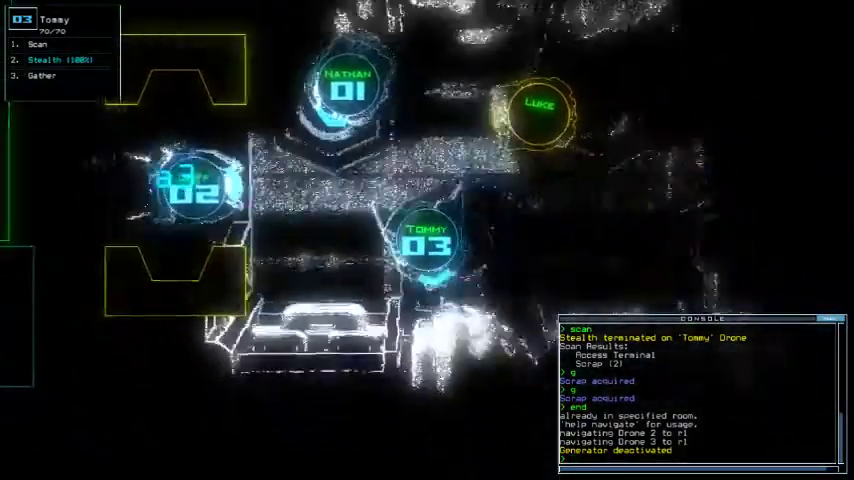
key("Tab")
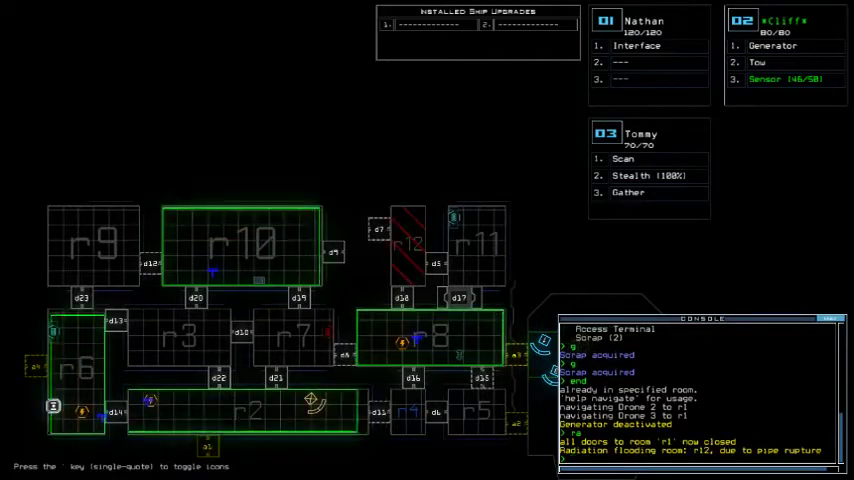
type("rr")
- Reopen room r1's doors, reactivate the generator, and check mission time (00:06:31)
key("Return")
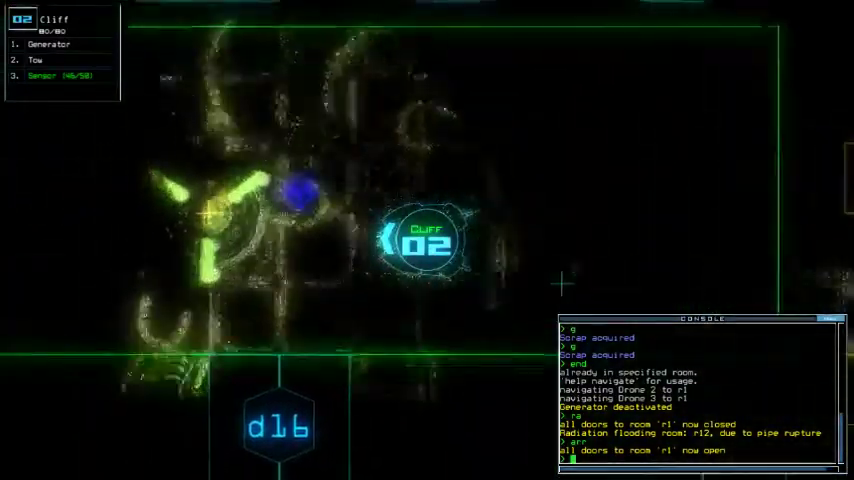
type("g")
key("Return")
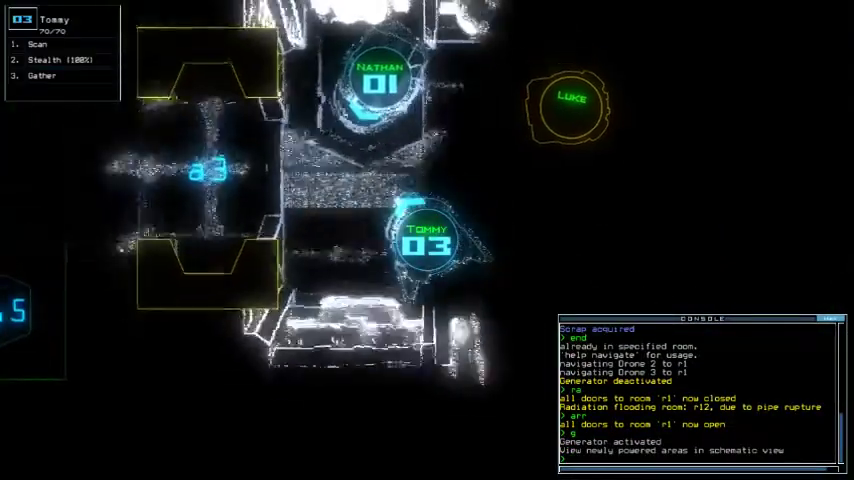
type("te")
key("Return")
type("te")
key("Return")
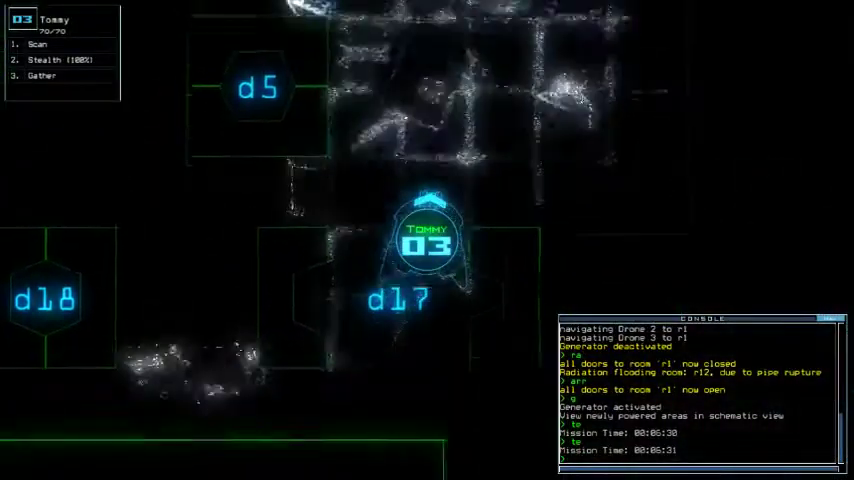
key("Tab")
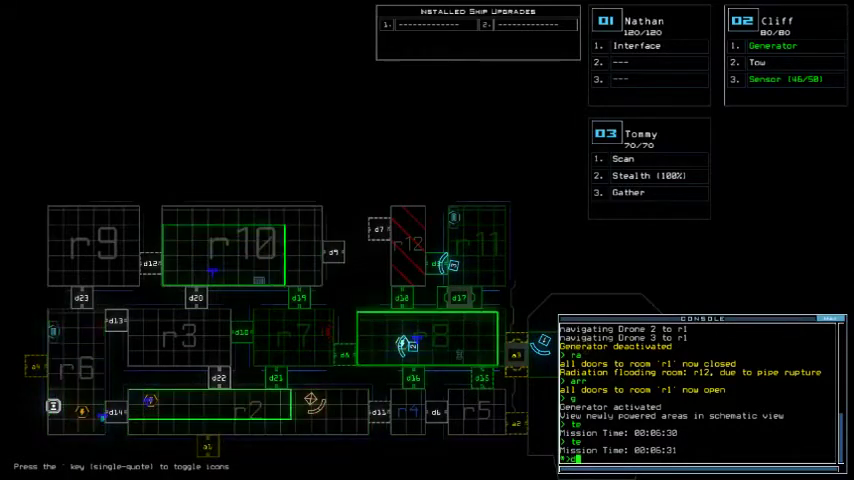
type("d5")
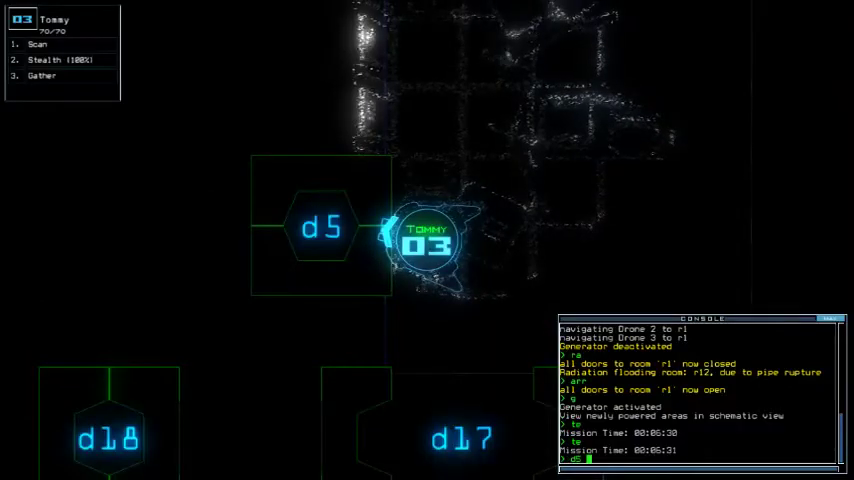
- Open door d5, scan beyond it, close the doors, and re-dock at airlock a4
key("Return")
type("scan")
key("Return")
type("c5")
key("Return")
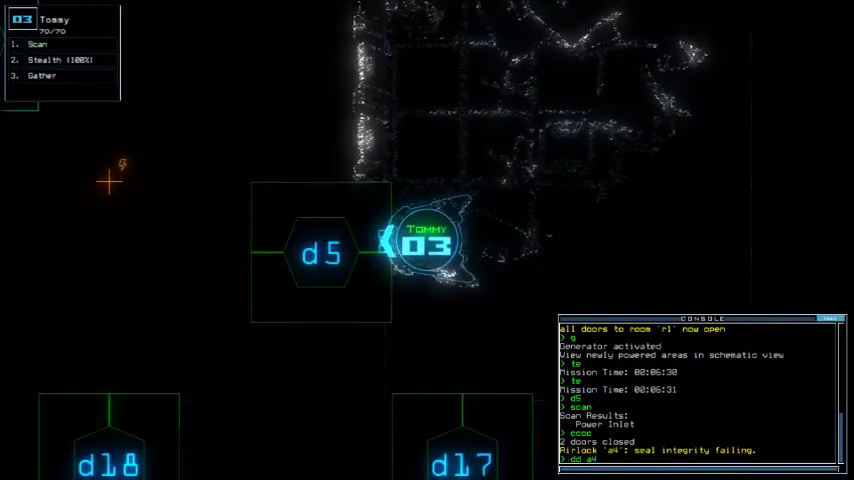
type("d5")
key("Return")
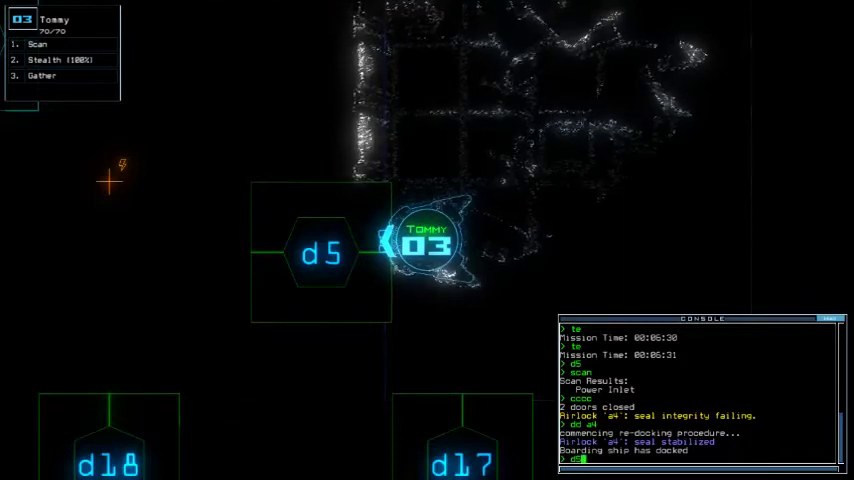
- Reopen door d5, gather its scrap, then close door d17 and all open doors
key("Return")
type("cccc")
key("Return")
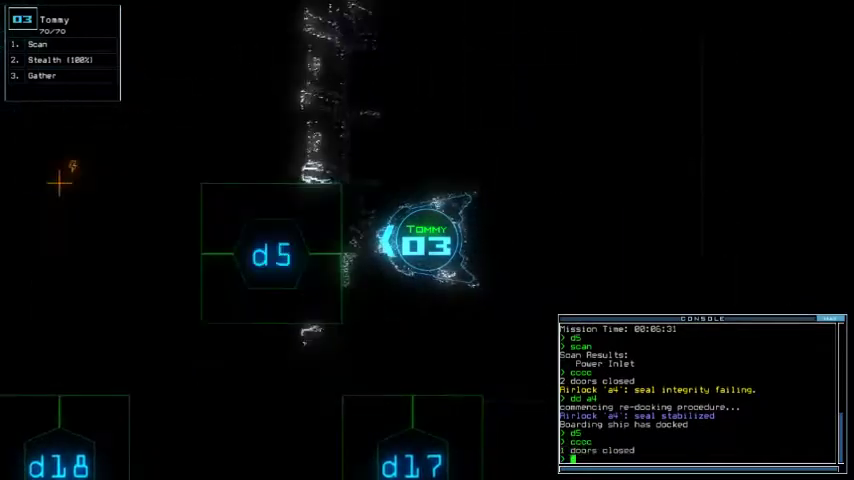
type("d5")
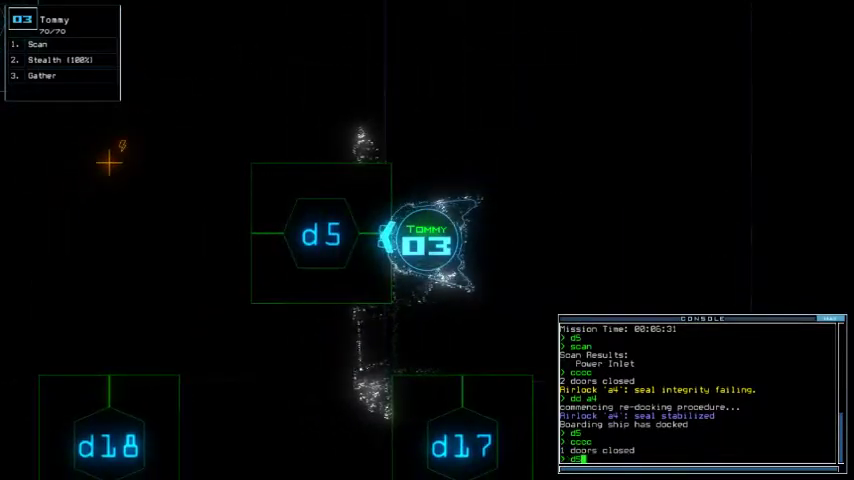
key("Return")
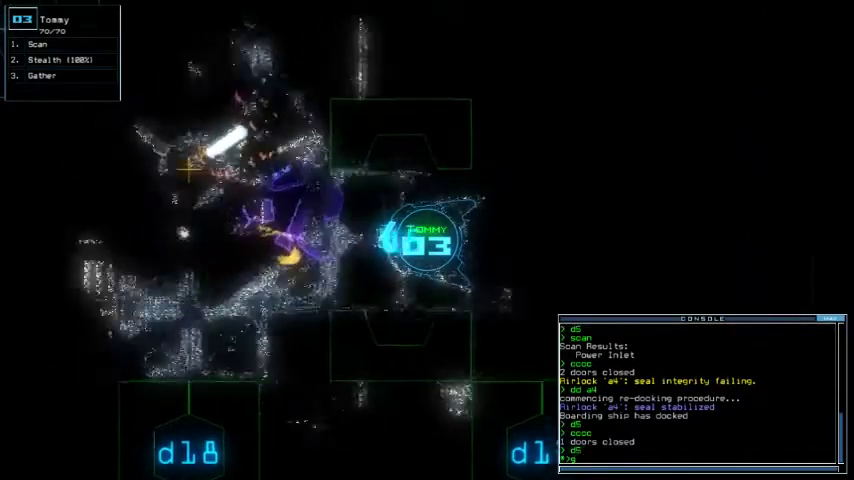
type("d")
key("BackSpace")
type("g")
key("Return")
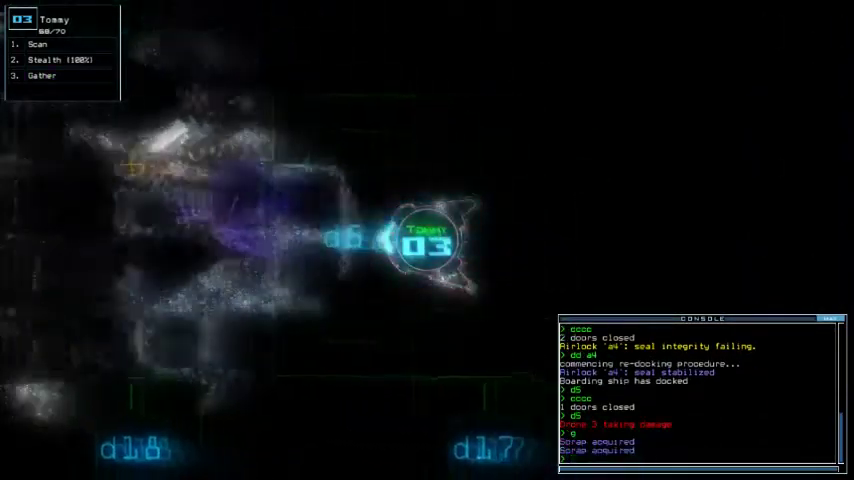
type("d17")
key("Return")
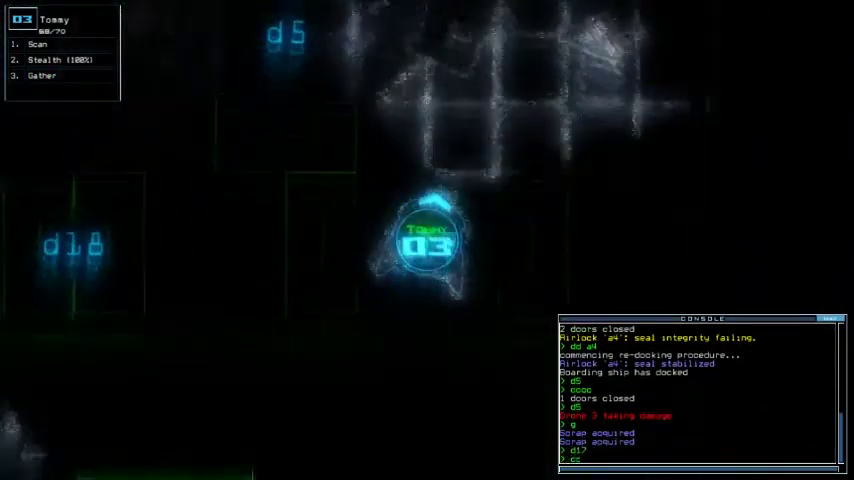
type("cccc")
key("Return")
key("Escape")
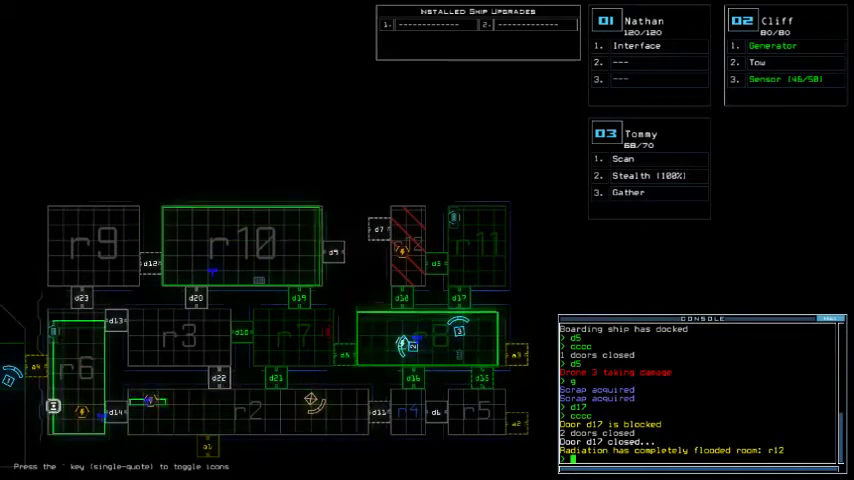
type("dd a5")
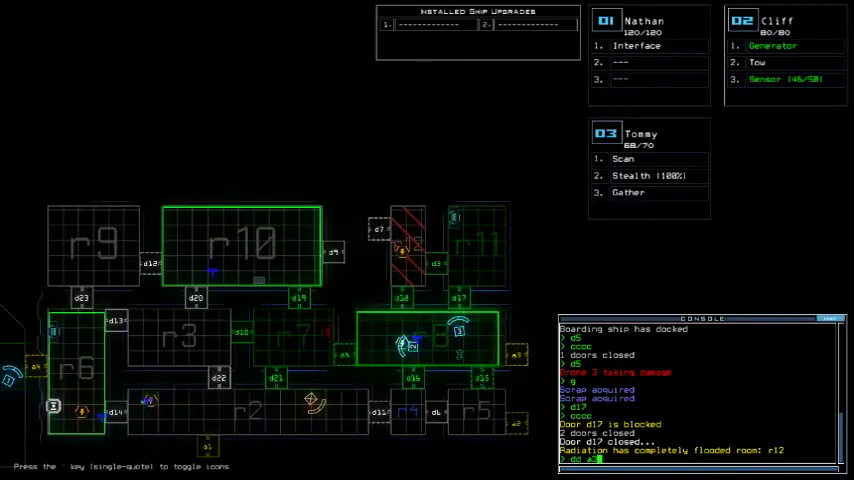
- Re-dock at airlock a3, open door d17 and r1's doors, and run degauss
key("Return")
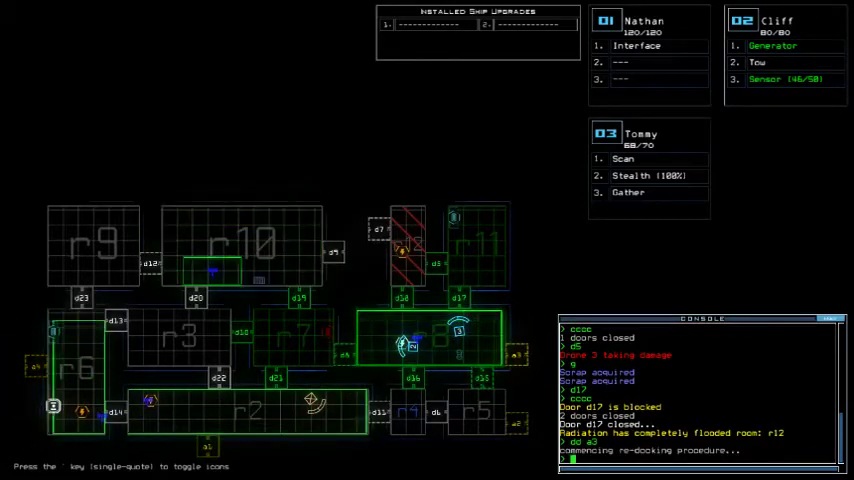
type("d17")
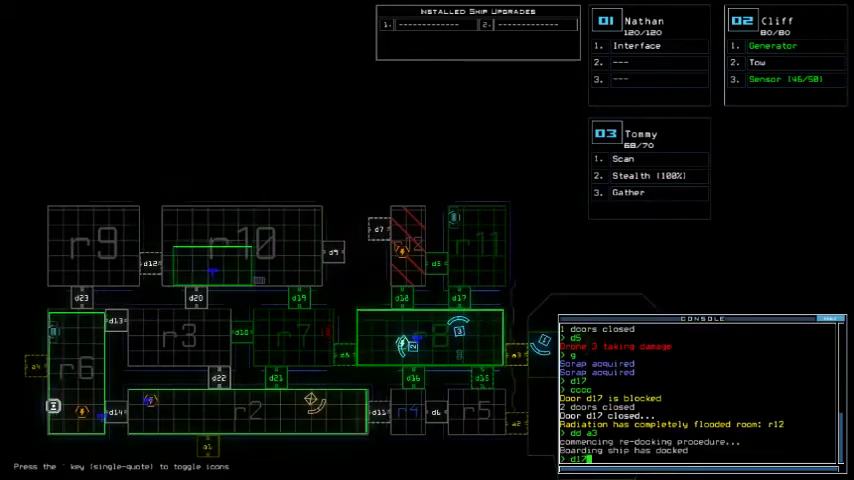
key("Return")
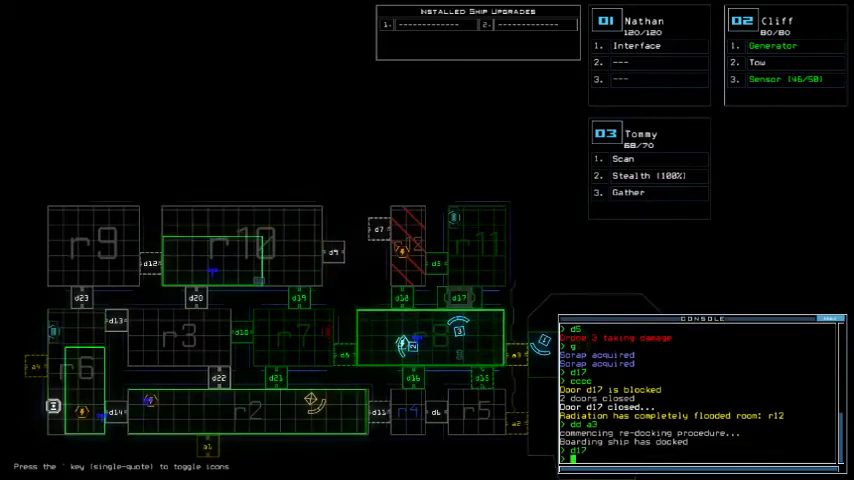
type("arr")
key("Return")
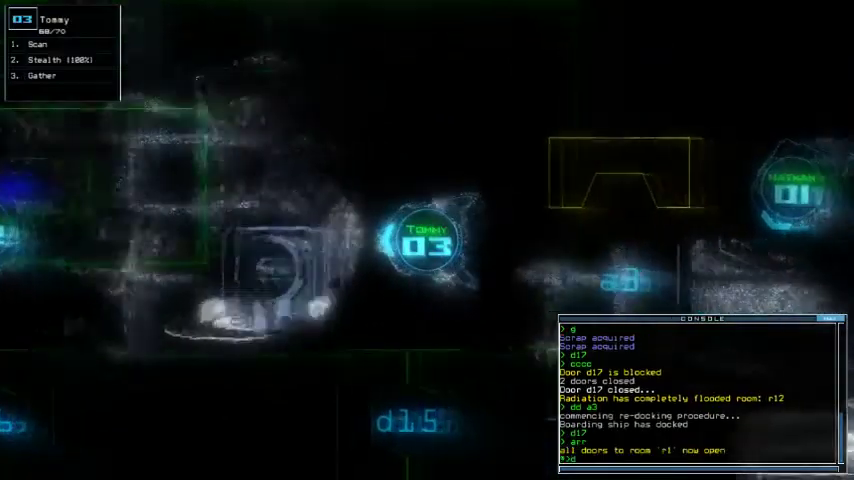
type("degauss")
key("Return")
type("swap")
- Swap the Interface module from drone 01 onto Tommy and scan rooms r8, r7, r11
key("Return")
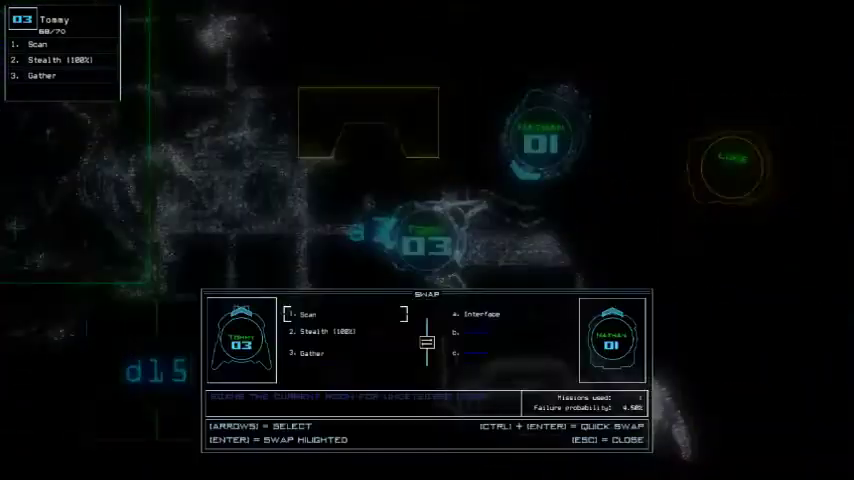
key("Return")
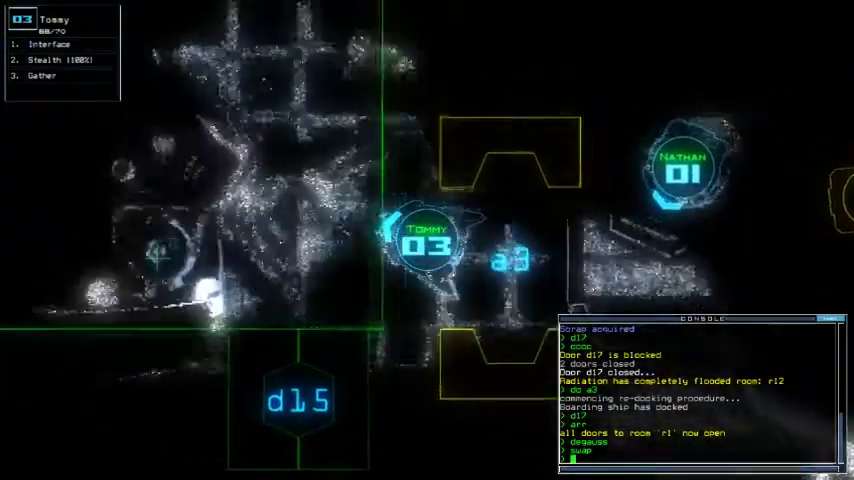
type("xe")
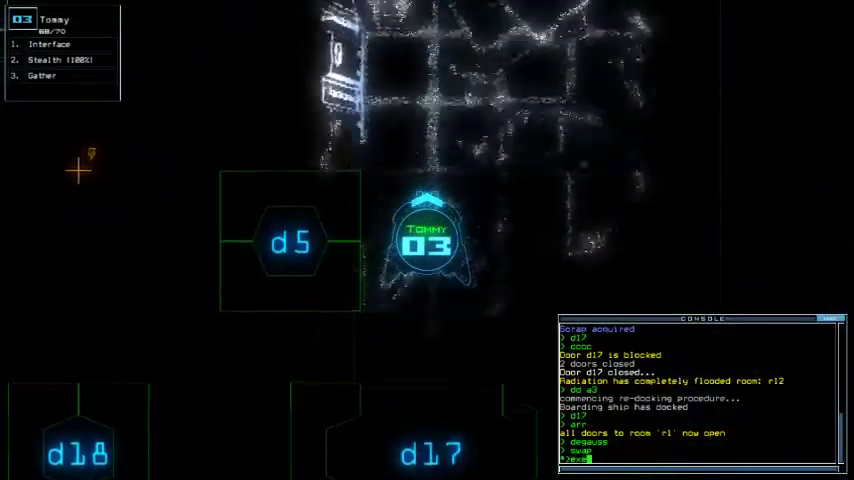
key("Return")
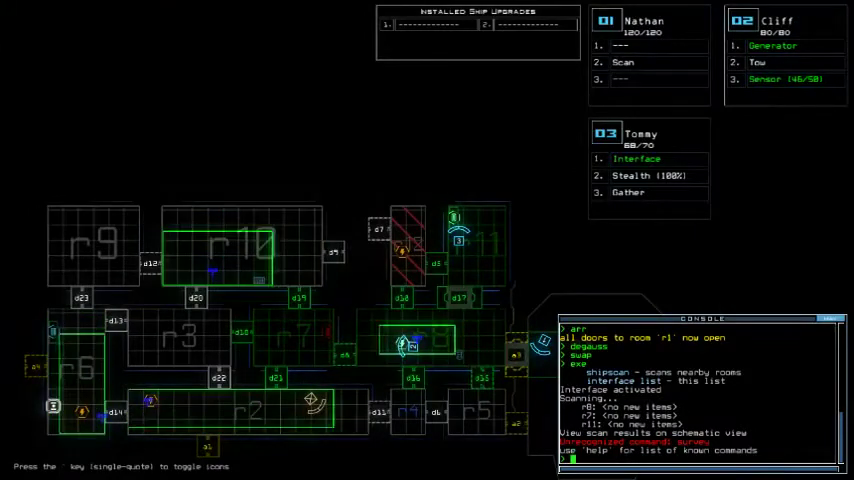
- Follow Tommy's camera, toggle door d17, and send the drones back toward room r1
key("Tab")
type("d")
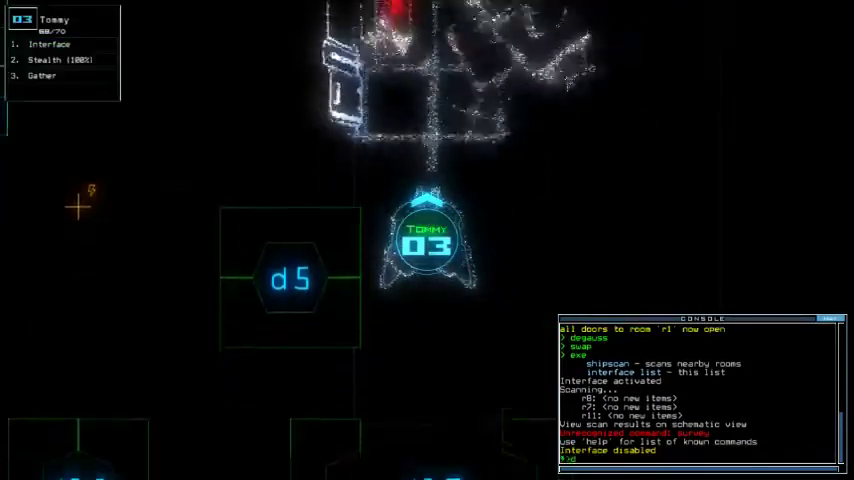
type("17")
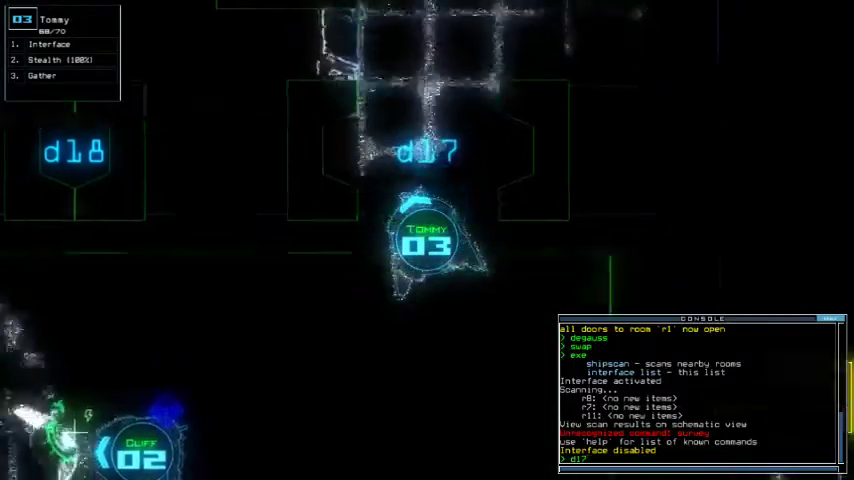
key("Return")
type("end")
key("Return")
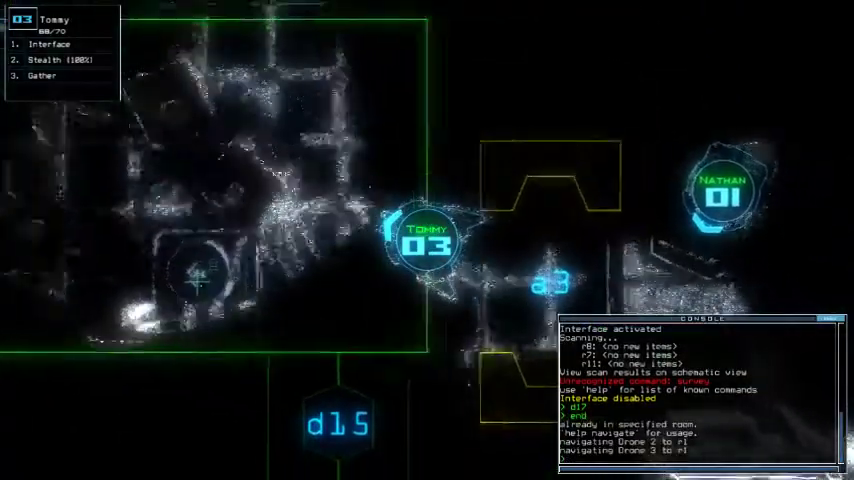
key("Tab")
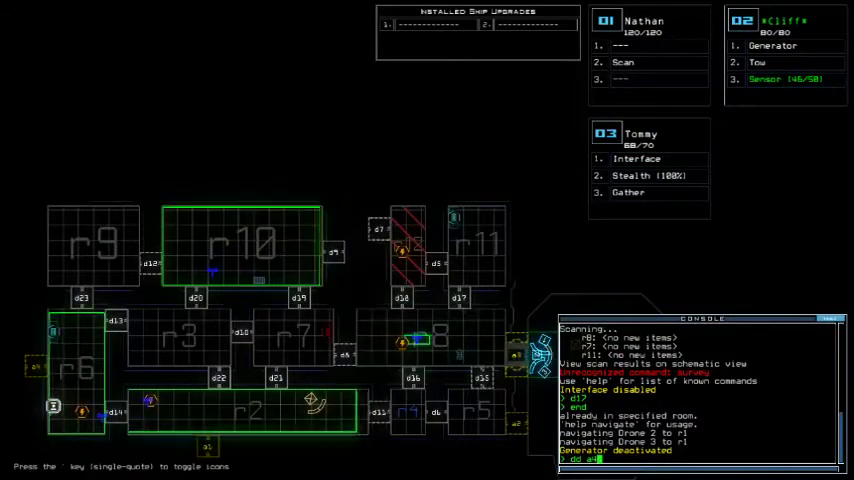
type("a")
- Re-dock the ship at airlock a4 and open all doors to room r1
key("Return")
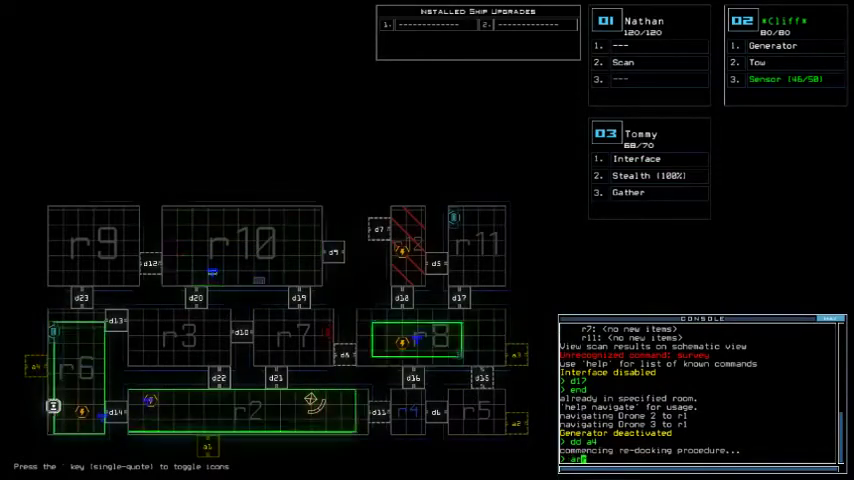
type("r")
key("Return")
key("Escape")
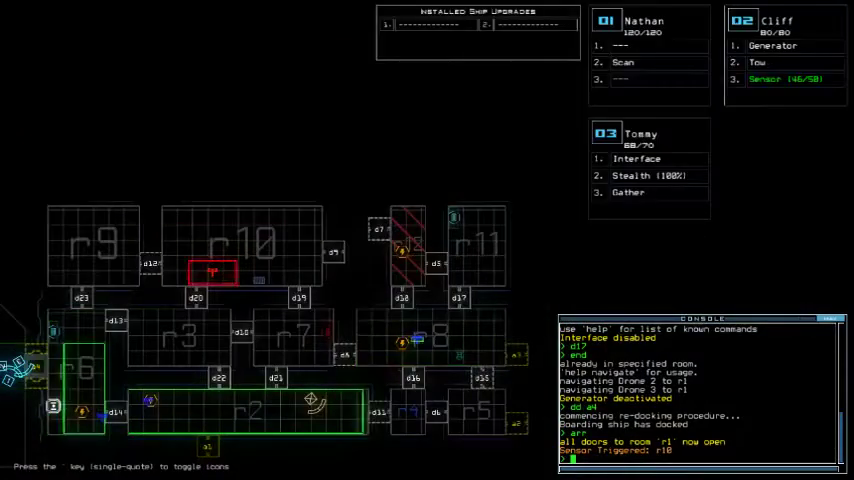
type("n 2")
- Send drone 2 to r6, power its generator, and scan rooms r3, r9 and r6
key("Return")
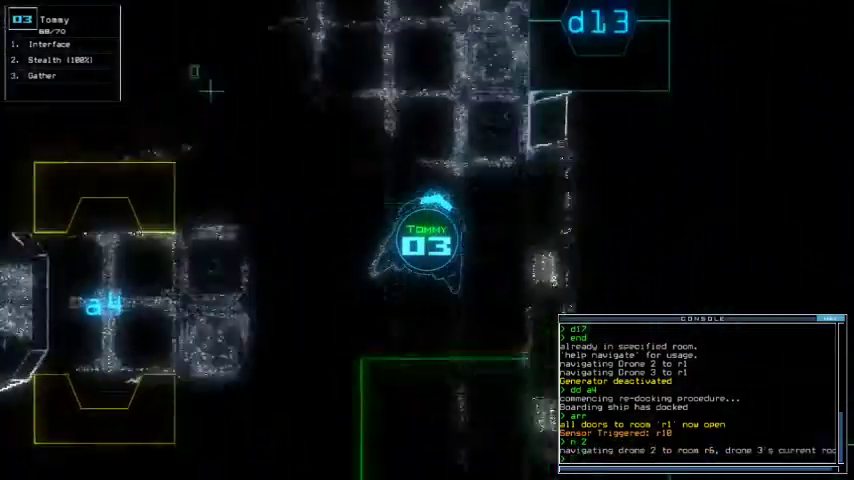
type("generator 2")
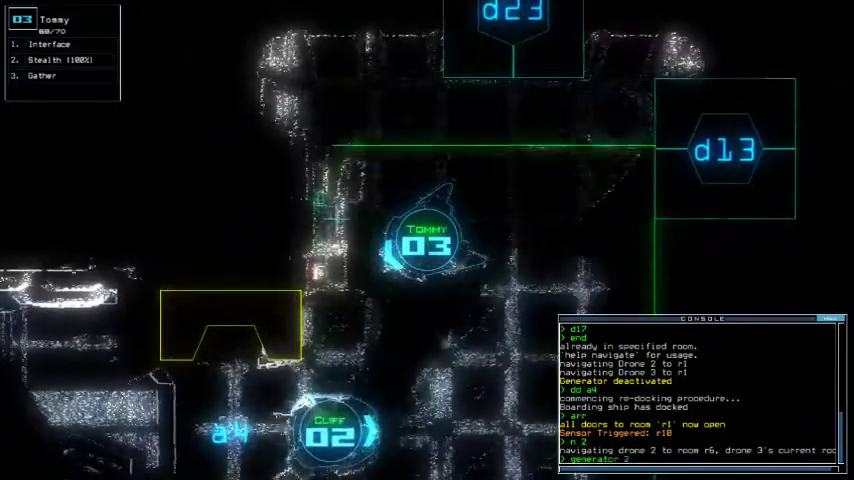
key("Return")
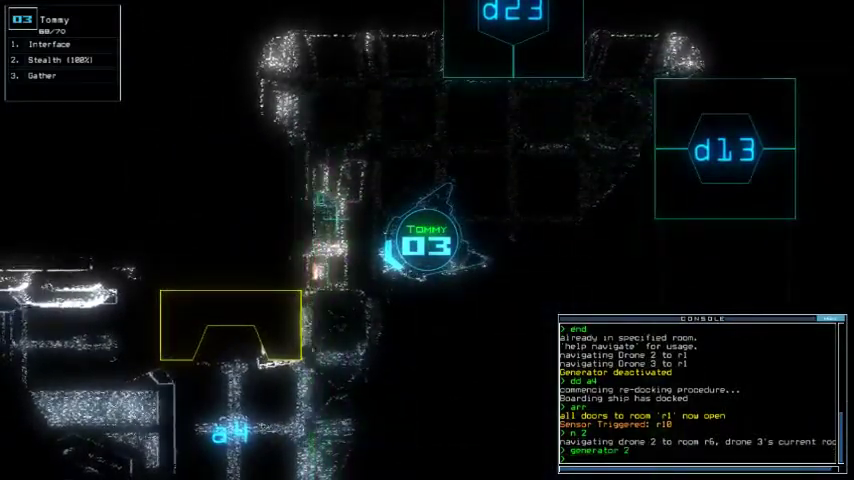
type("s")
key("Return")
key("Tab")
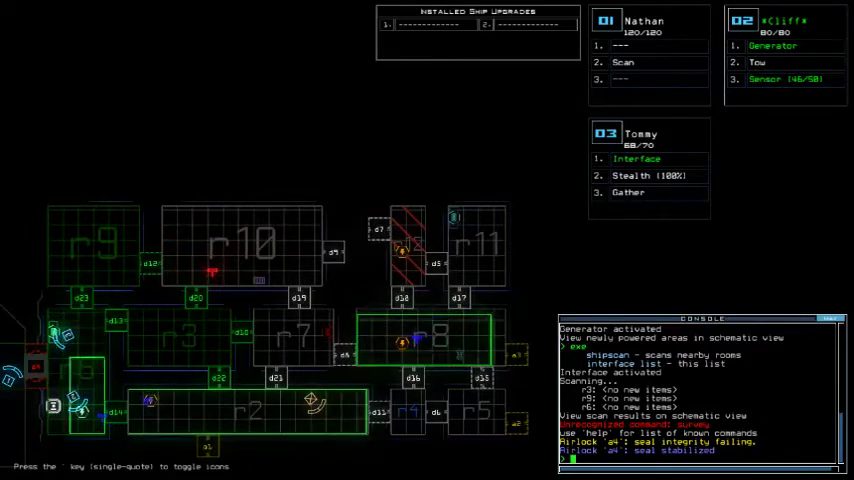
- Toggle door d14, close r1's doors, and power r2's generator with drone 2
key("Tab")
key("Tab")
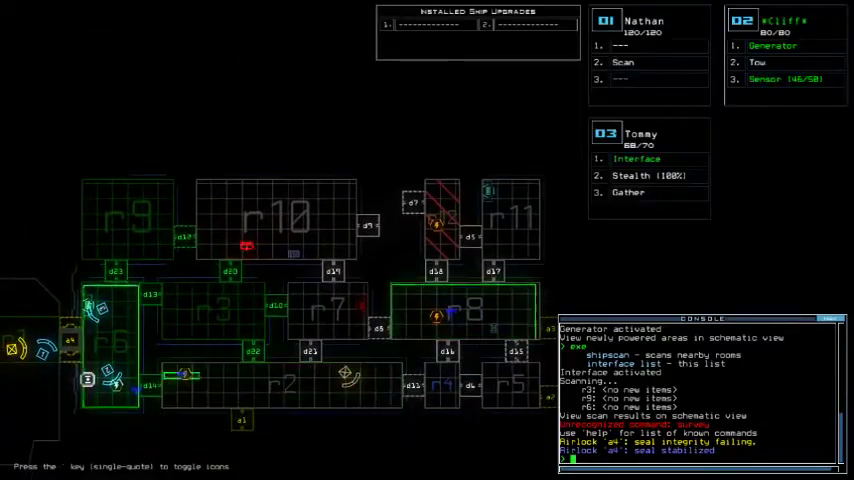
key("Tab")
key("Tab")
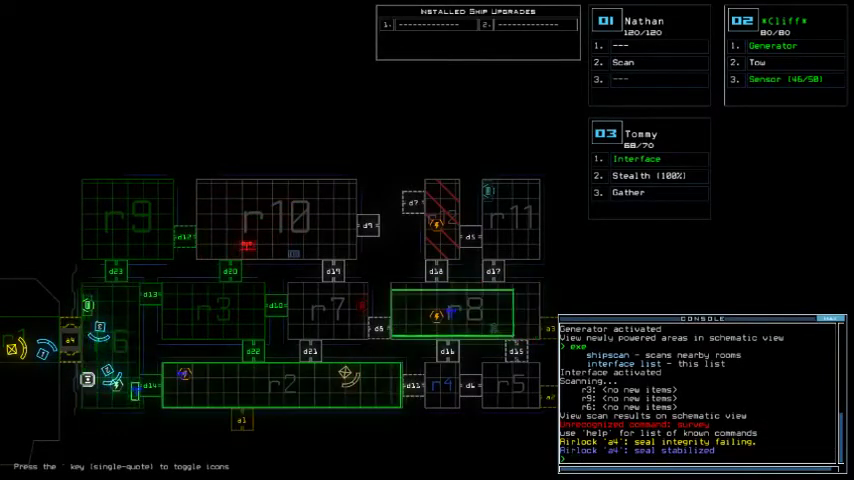
type("d14")
key("Return")
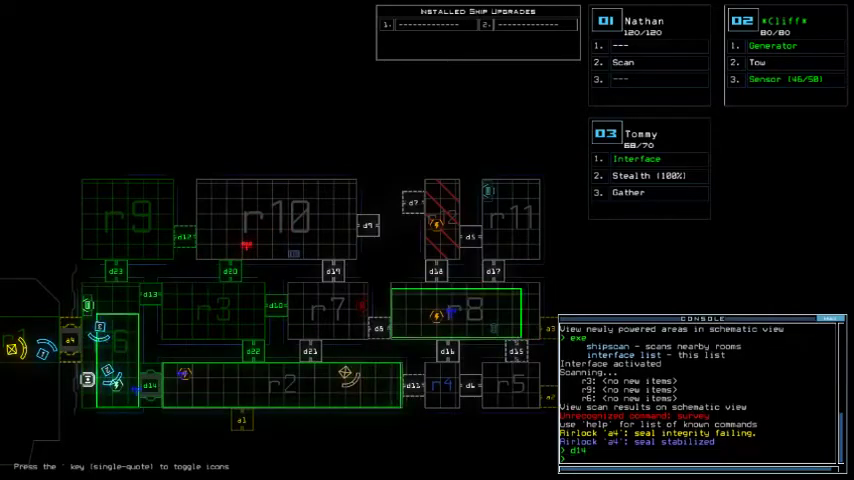
key("3")
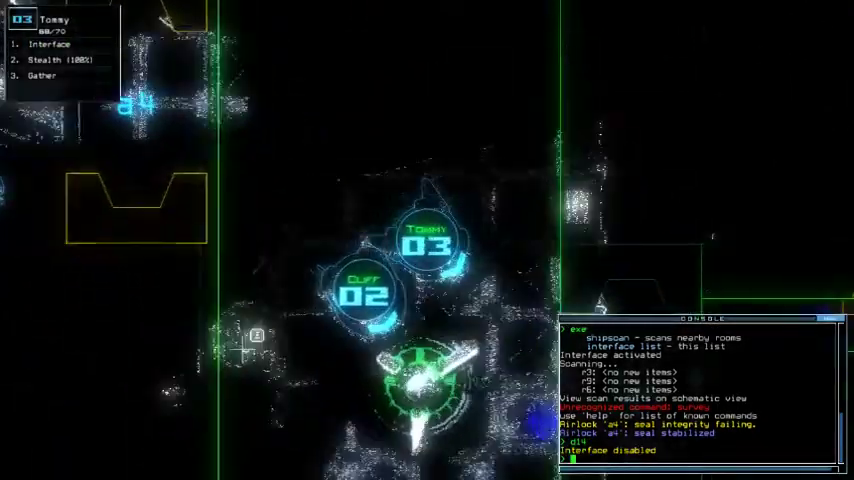
type("r1")
key("Return")
type("n")
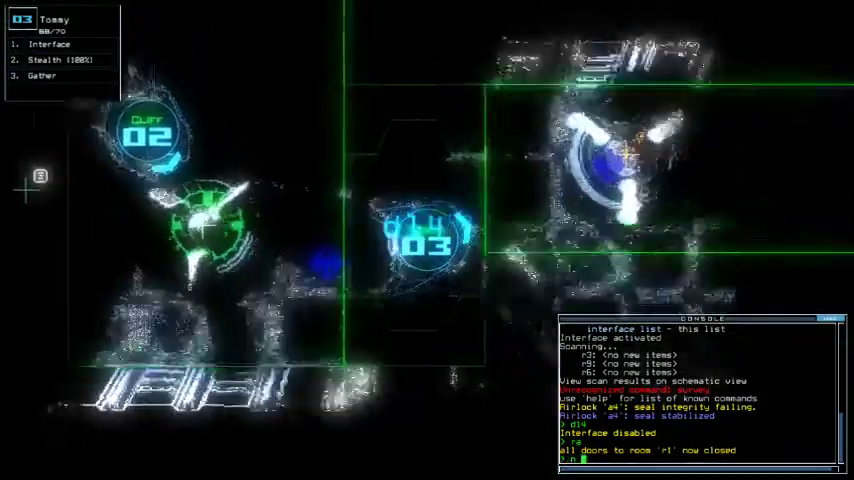
type(" 2 r2")
key("Return")
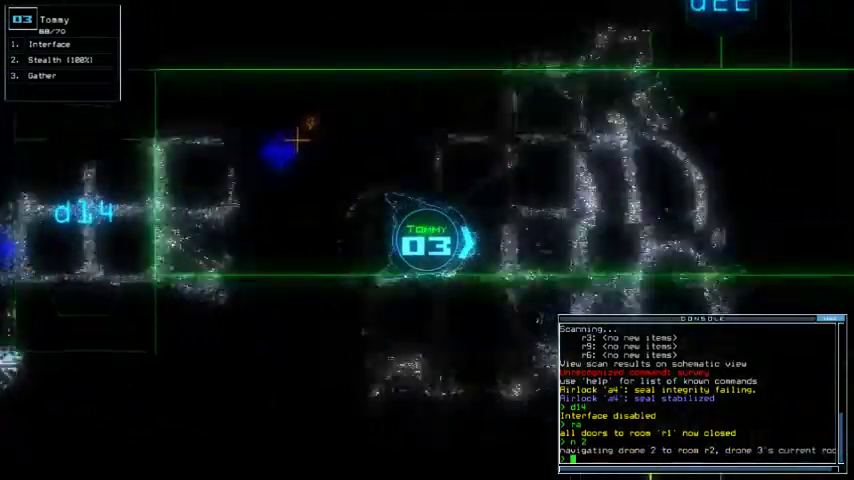
type("generator 2")
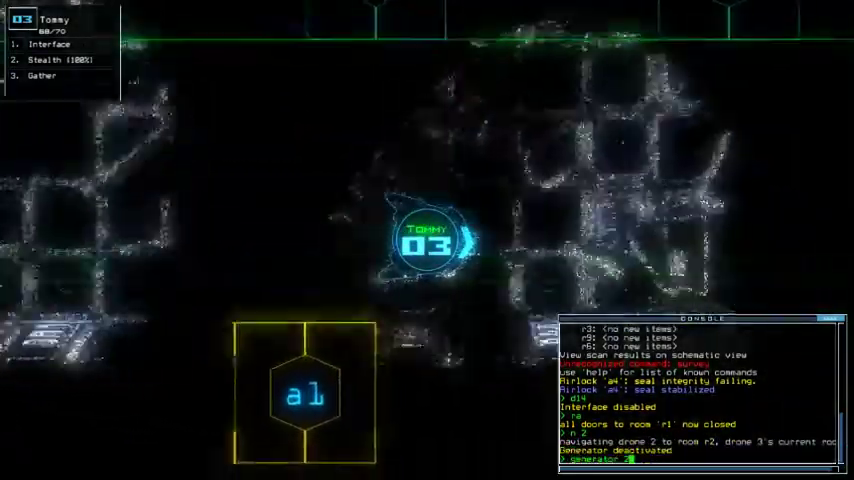
key("Return")
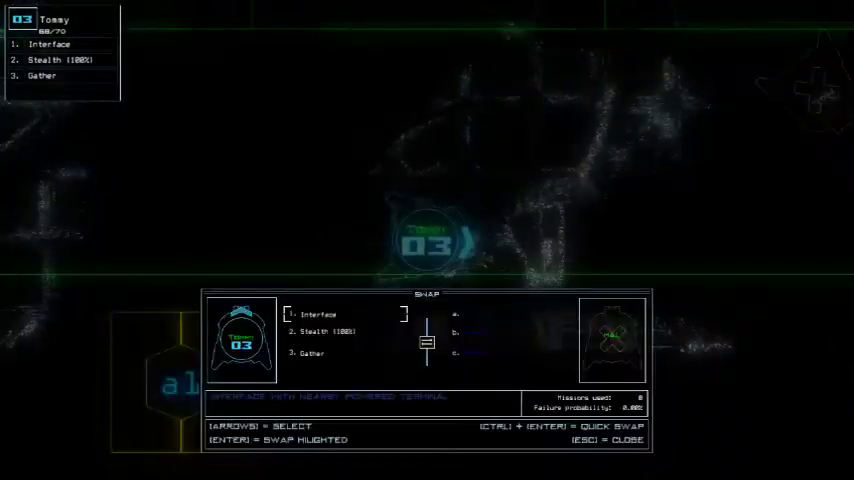
- Exchange Tommy's Interface module for Cliff's Sensor
key("Return")
key("Return")
key("Escape")
type("swap")
key("Return")
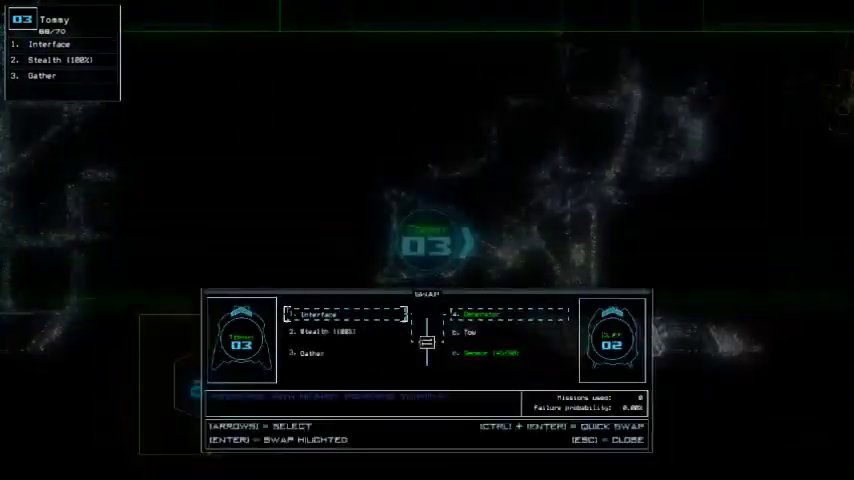
key("Escape")
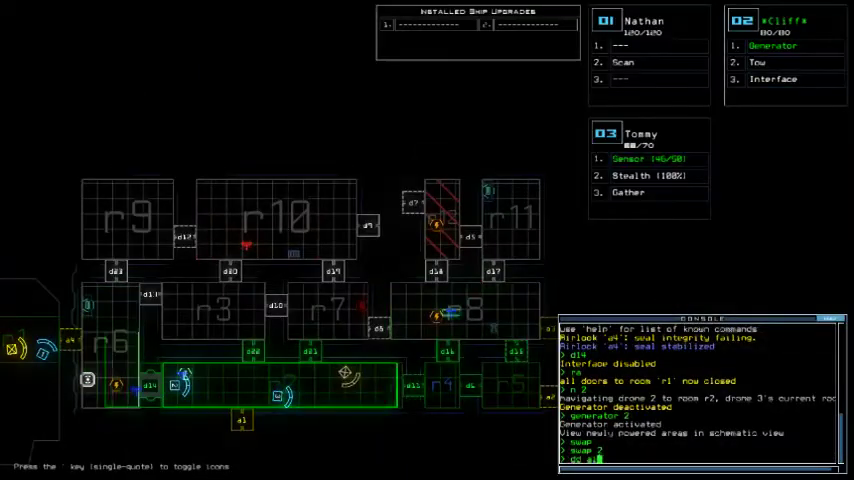
type("dd a1")
- Re-dock at airlock a1 and send Tommy east through d16 and r2 to door d11
key("Return")
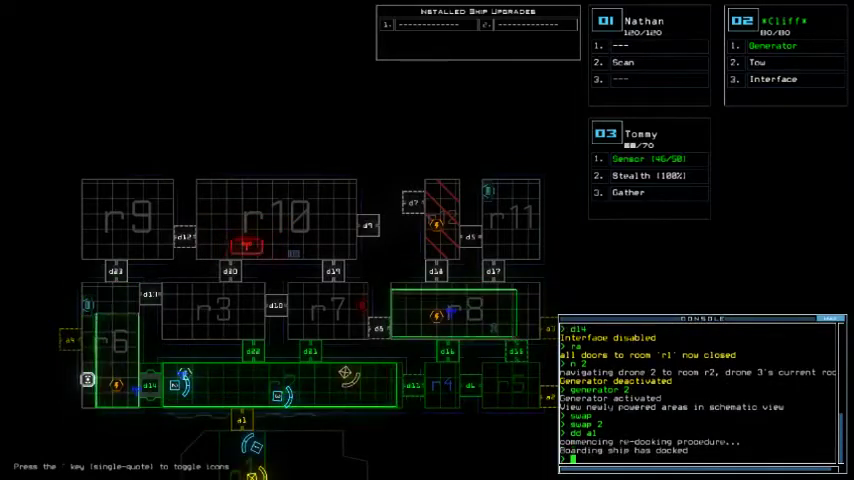
type("d16")
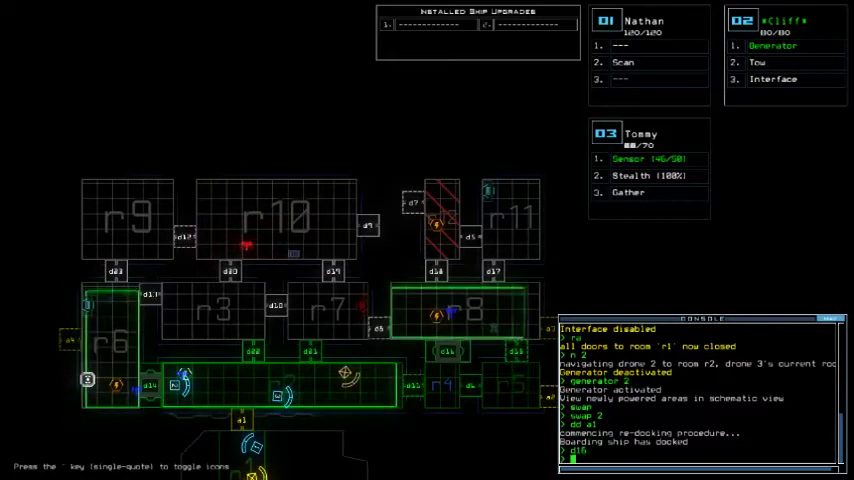
key("Tab")
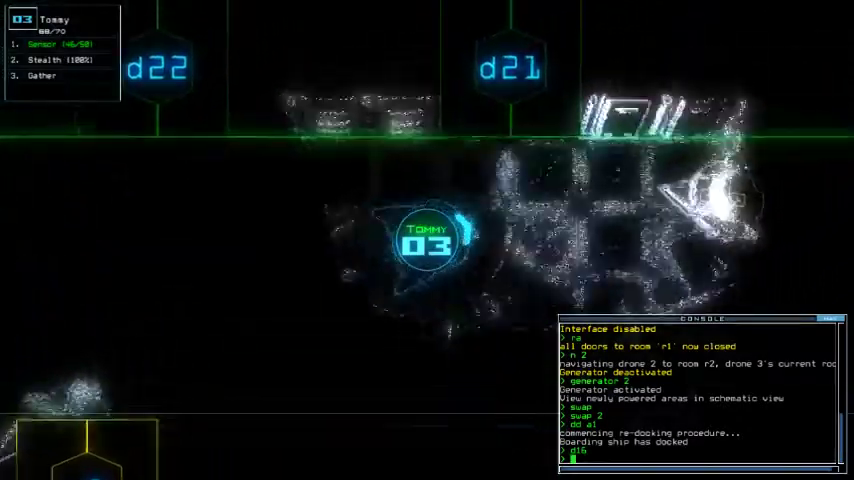
key("Right")
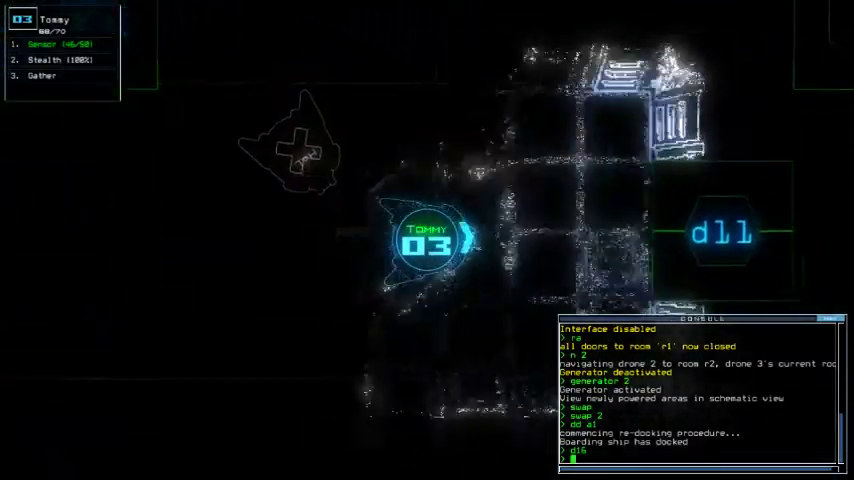
key("Right")
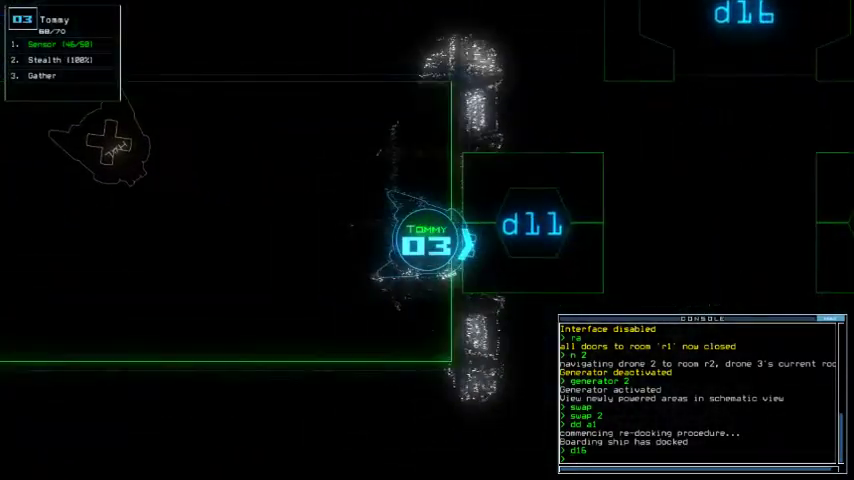
- Back on the ship map, close doors d16 and d11
key("Tab")
type("d")
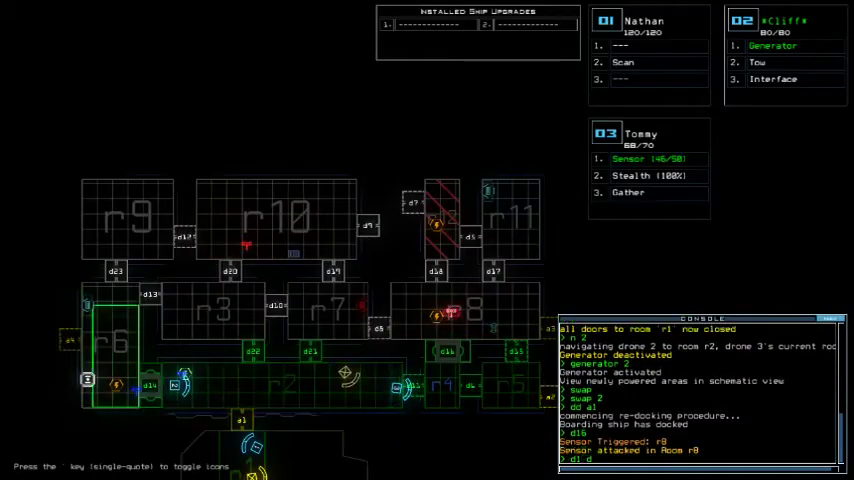
key("BackSpace")
key("BackSpace")
type("6")
key("Return")
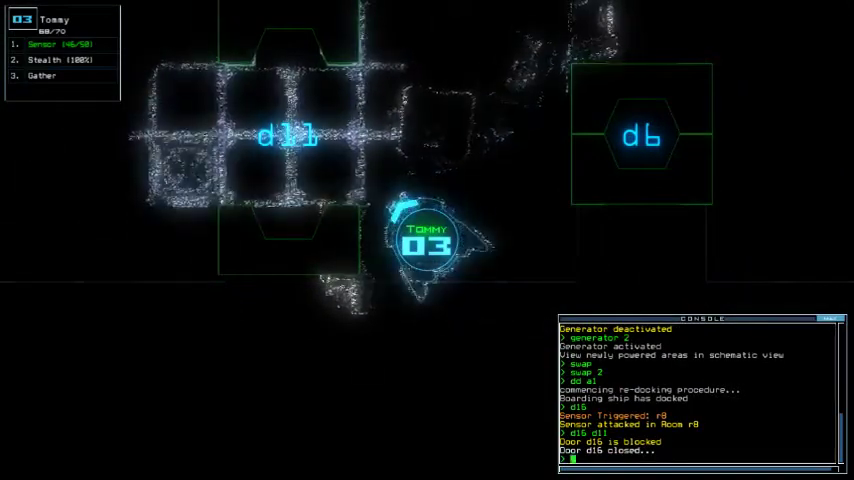
type("ssisiss")
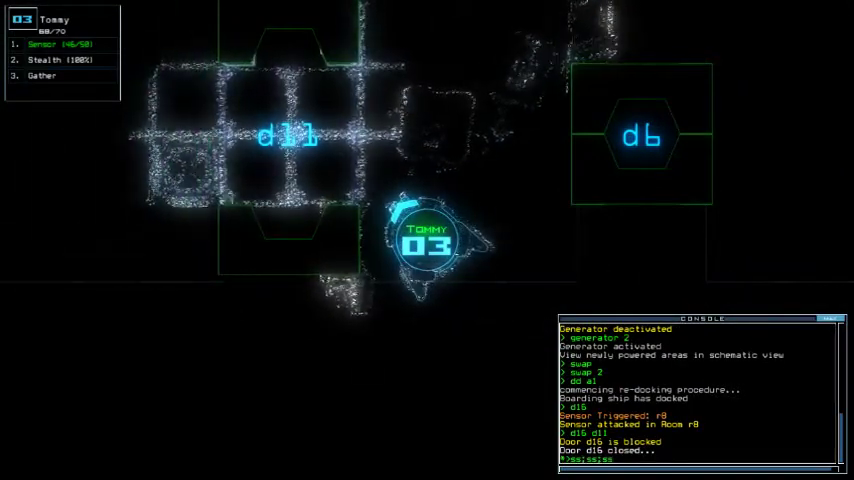
type(";ss;ss")
- Drop five sensors around Tommy and return to the ship map
key("Return")
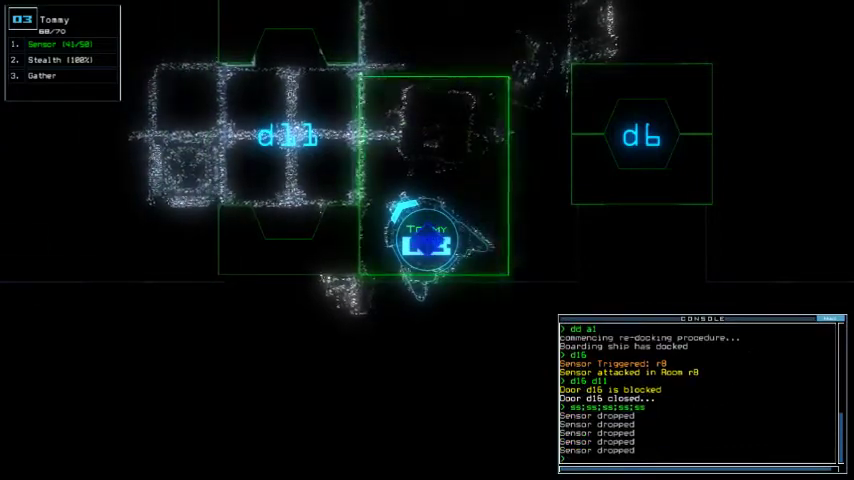
key("Tab")
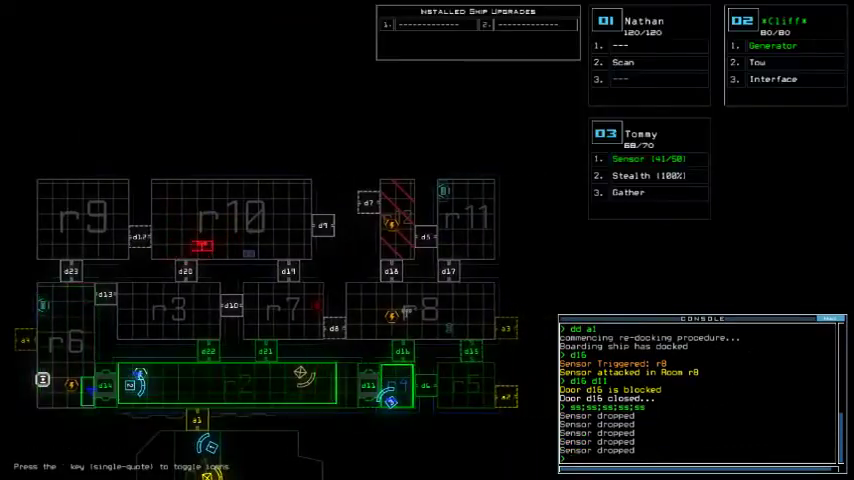
key("Tab")
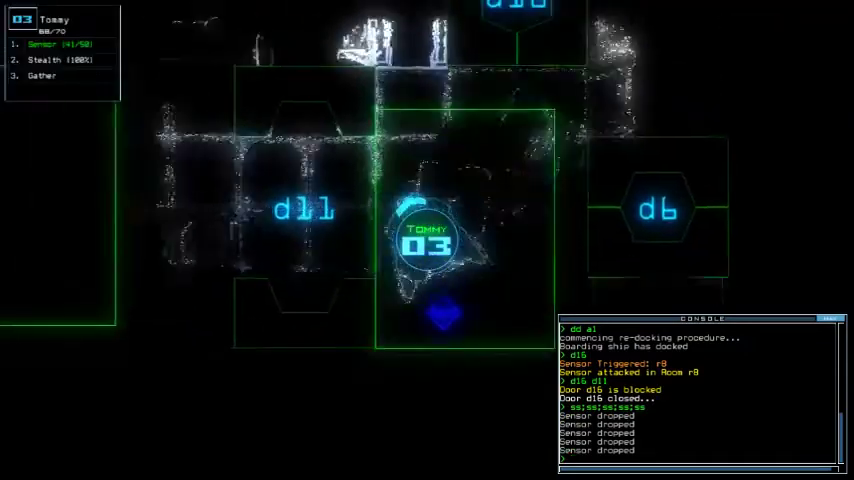
type("d11")
- Open door d11, then vent room r5 through door d6 and airlock a2
key("Tab")
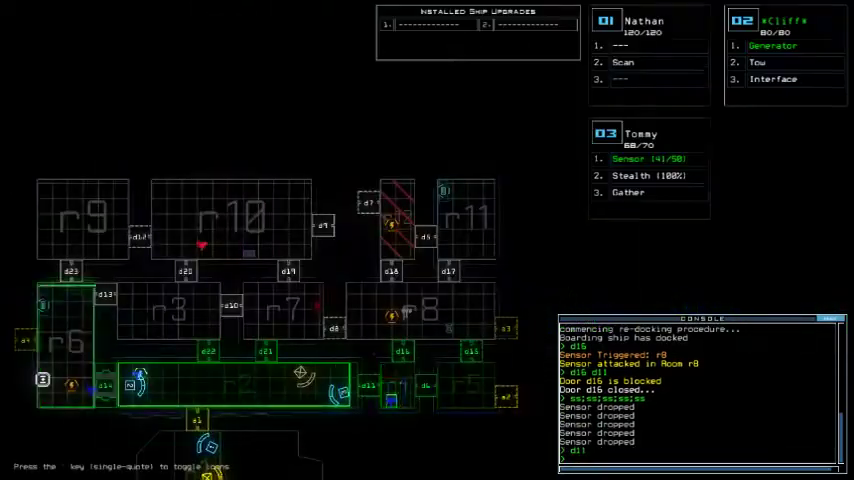
key("BackSpace")
key("BackSpace")
type("6 a2;d6")
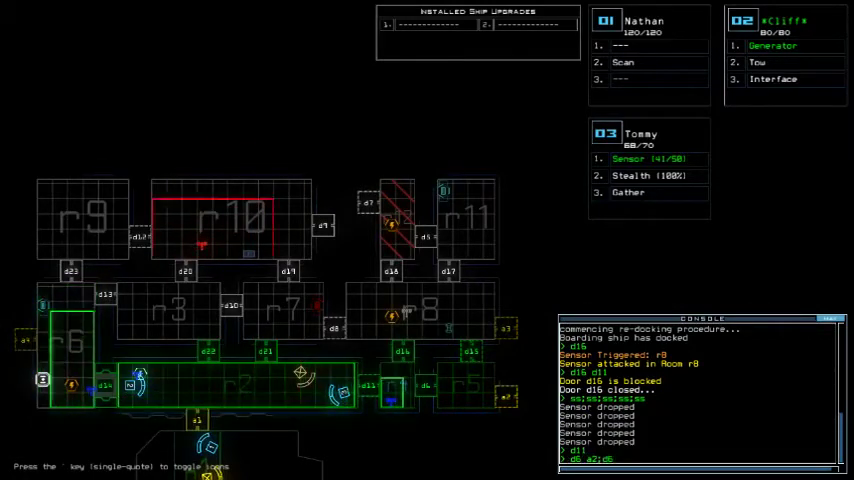
key("Return")
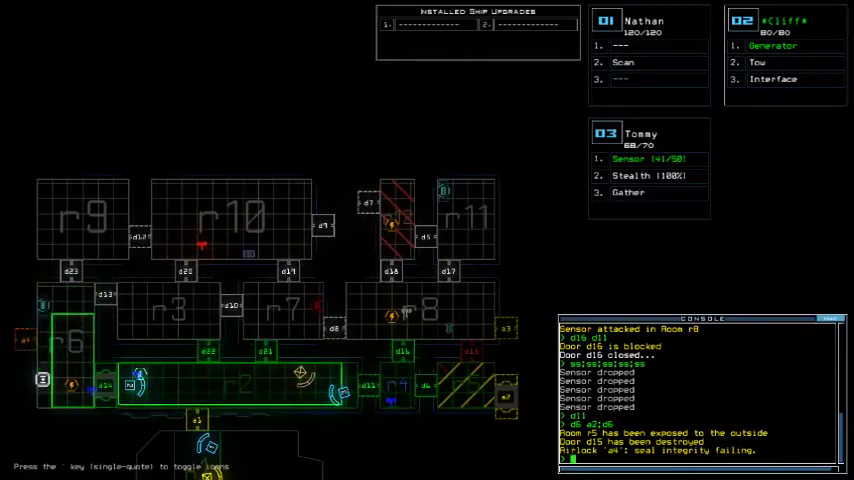
type("dd a4")
- Re-dock at airlock a4, then toggle airlock a2 and door d6 twice
key("Return")
type("a")
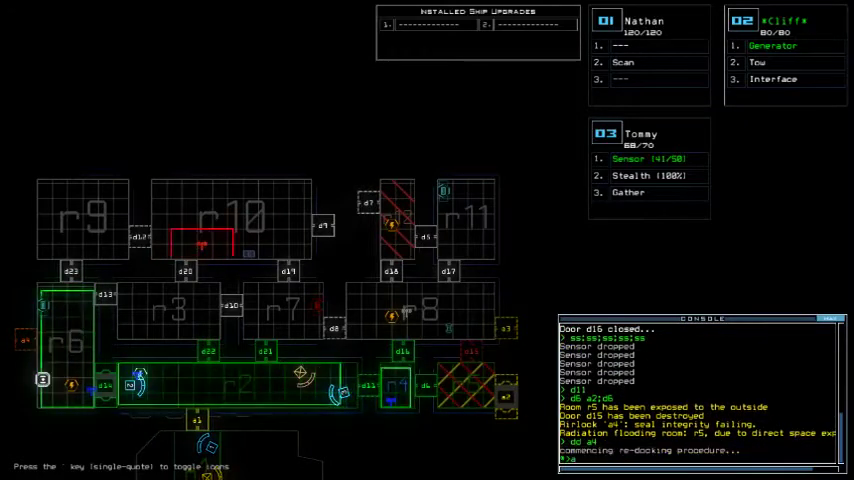
type("2")
key("Return")
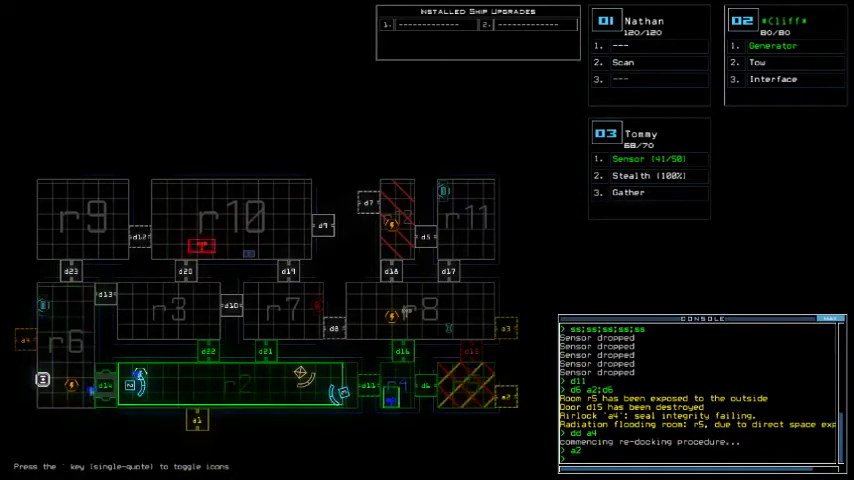
type("d6")
key("Return")
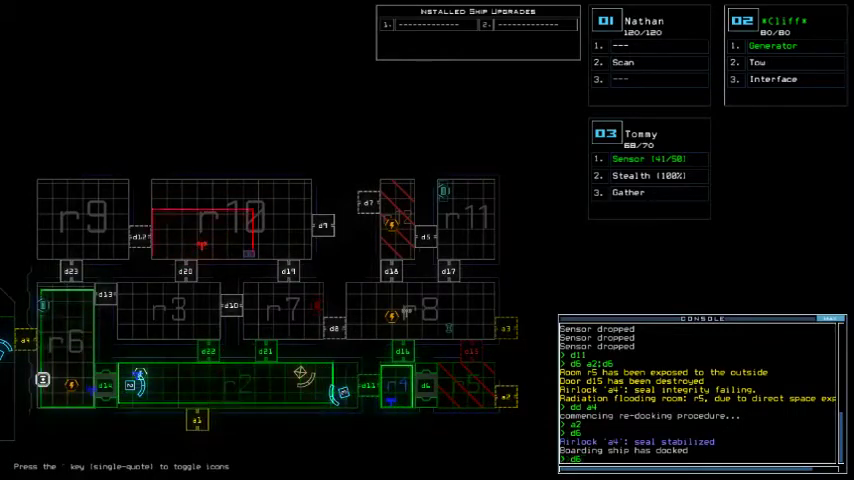
key("Return")
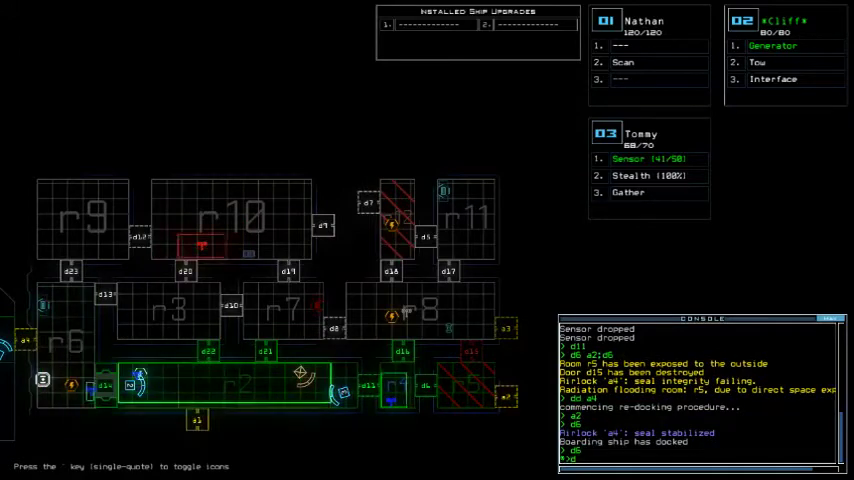
type("16")
- Operate door d16, check drone 03's camera, and open d6 toward room r4
key("Return")
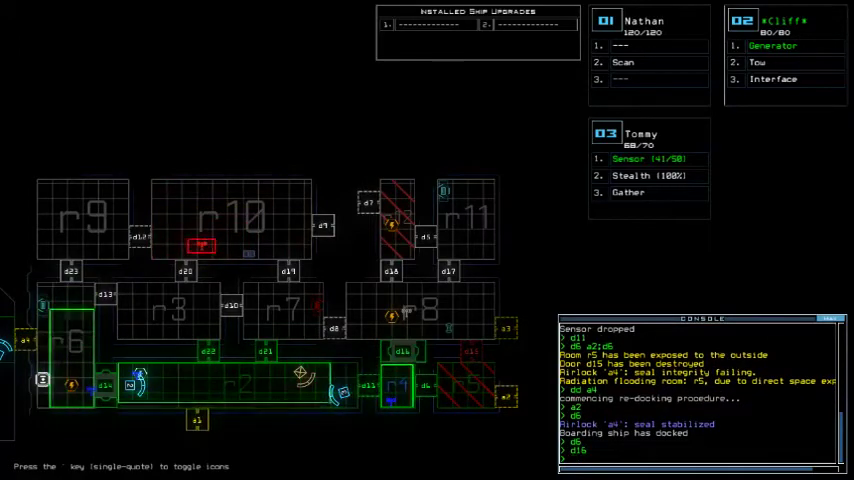
key("F3")
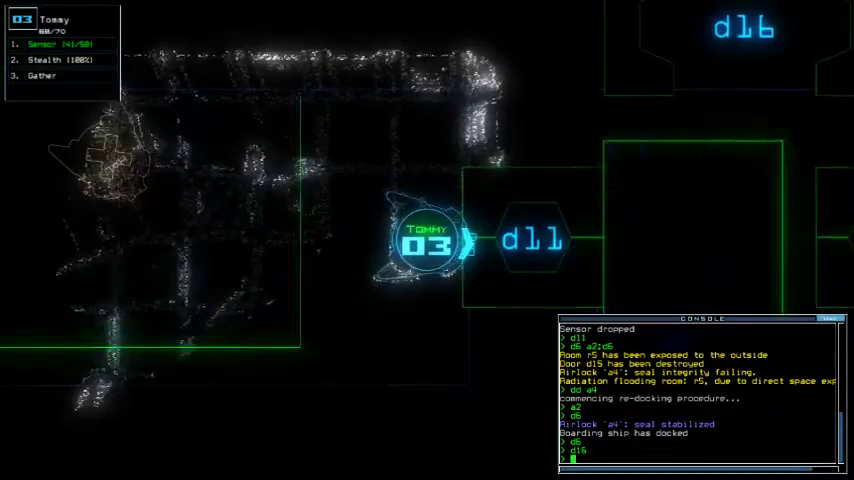
key("F3")
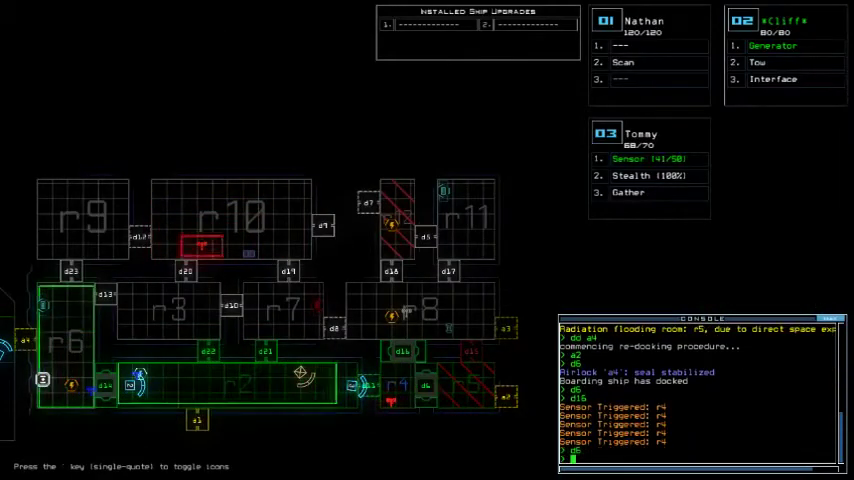
key("Return")
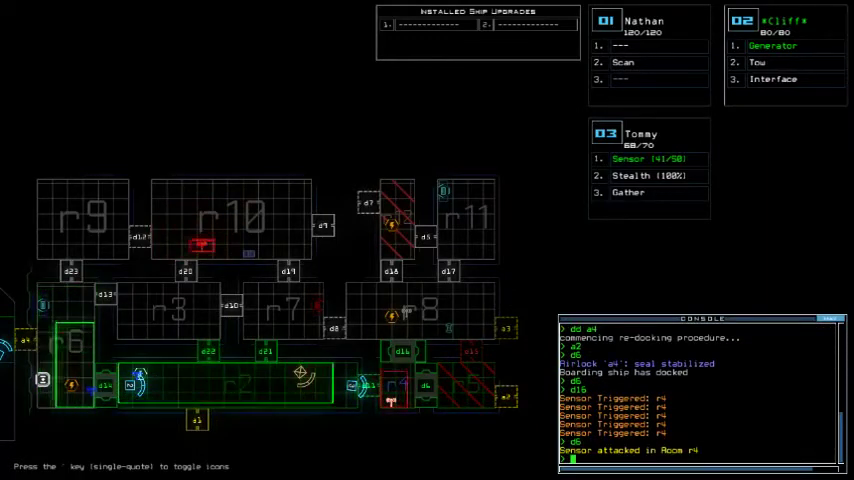
type("d16")
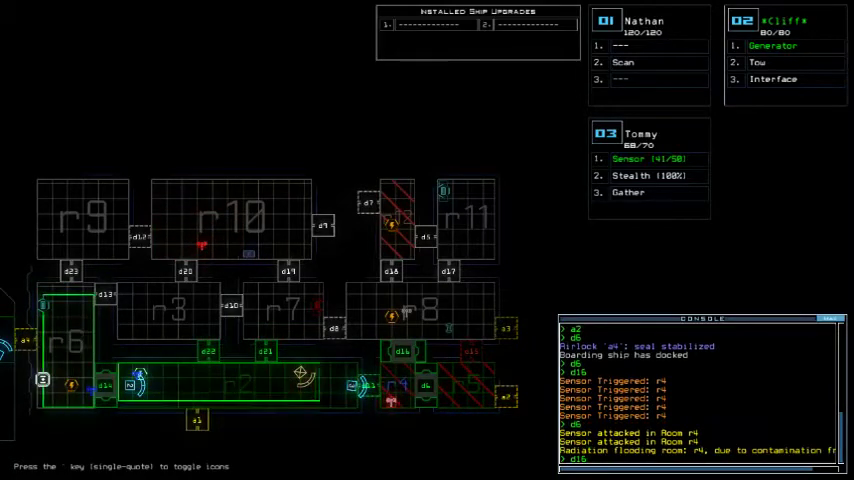
- Try closing d16 and toggle d6 to seal radiation into room r4
key("Return")
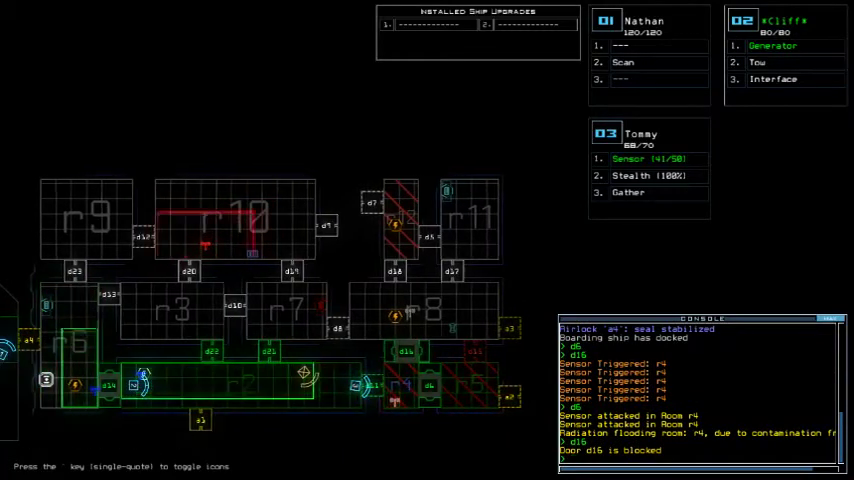
type("d6")
key("Return")
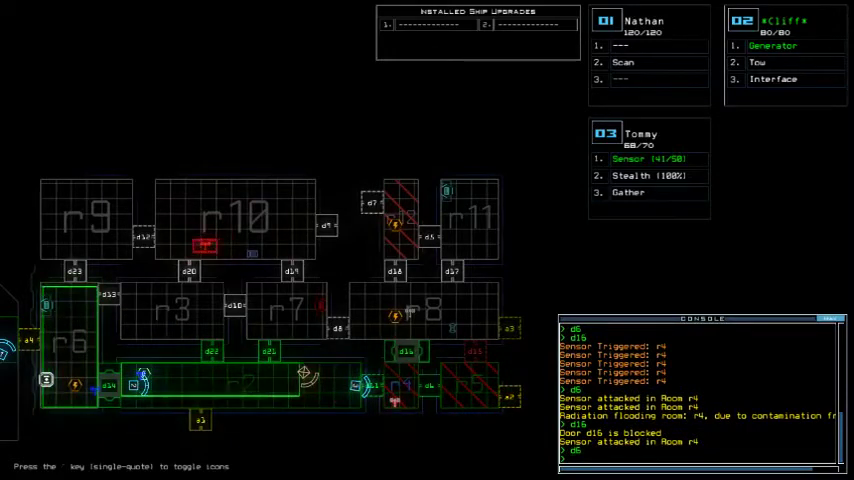
key("3")
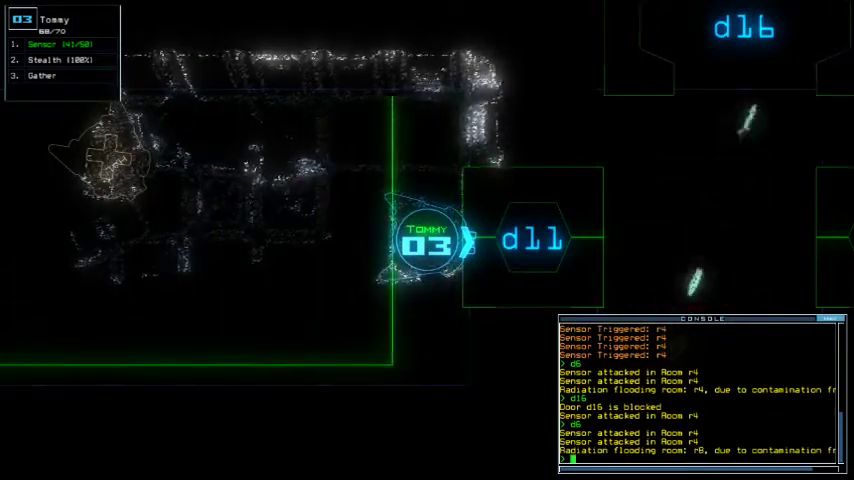
type("d11")
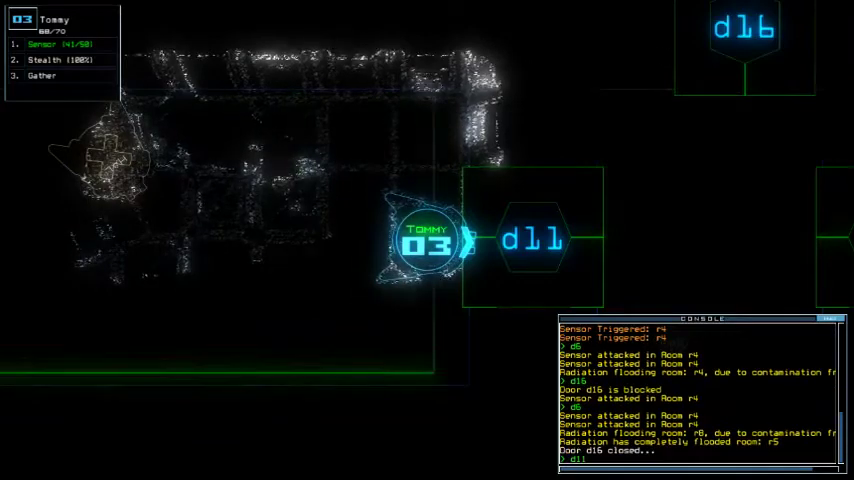
type("c")
- Open door d11, close the nearby doors, and re-dock at airlock a1
key("Return")
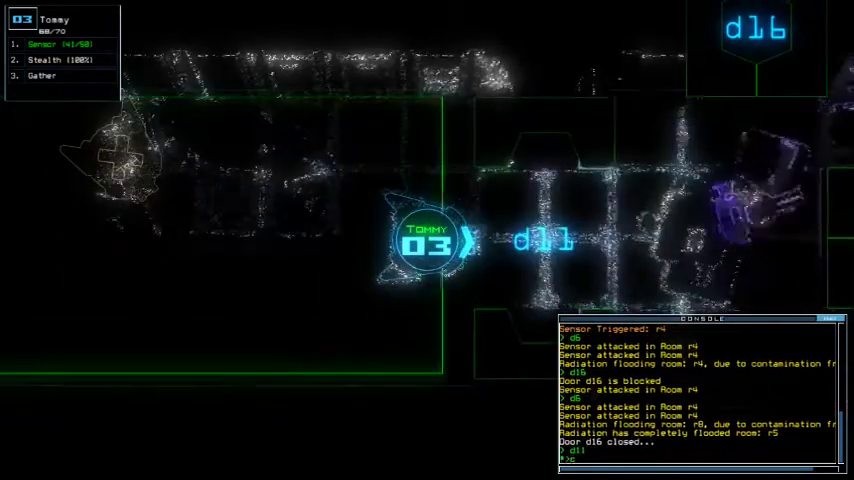
type("co")
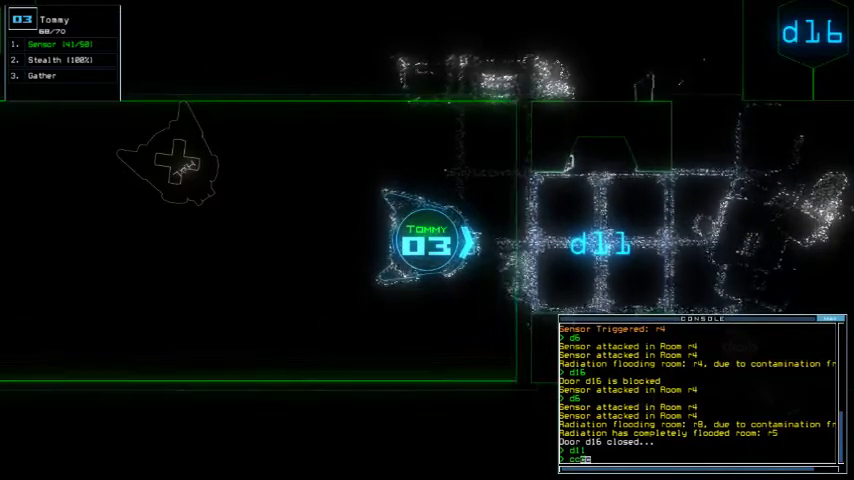
key("Return")
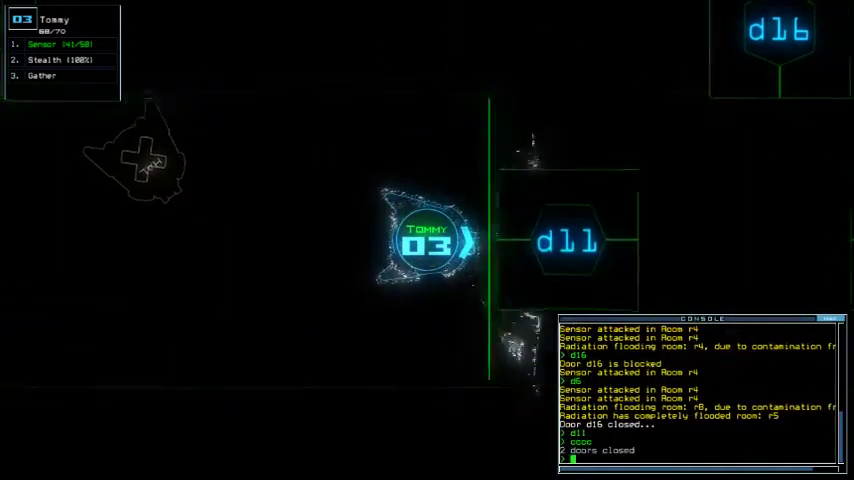
type("dd al")
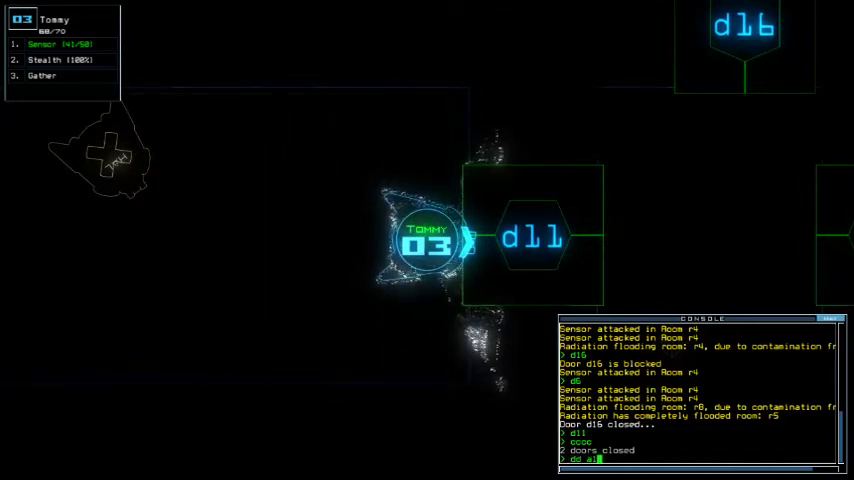
key("Return")
type("d11")
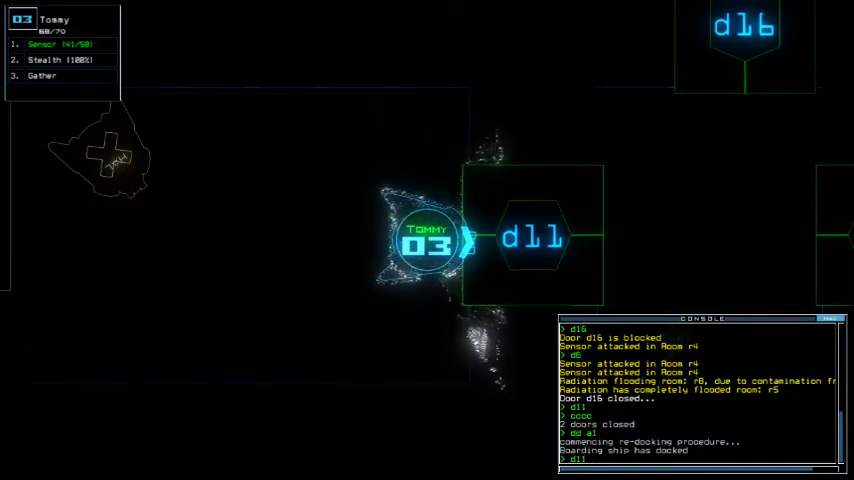
- Reopen d11, have drone 03 gather the scrap, then close d11
key("Return")
type("g")
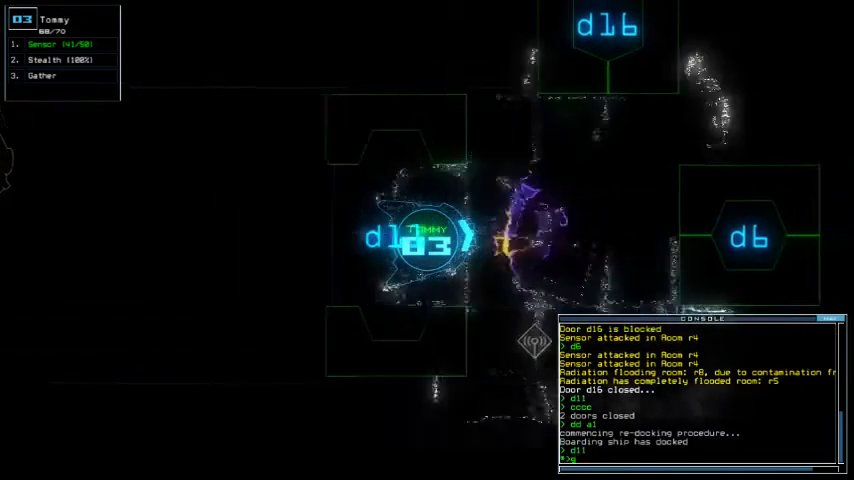
key("Return")
type("g")
key("Return")
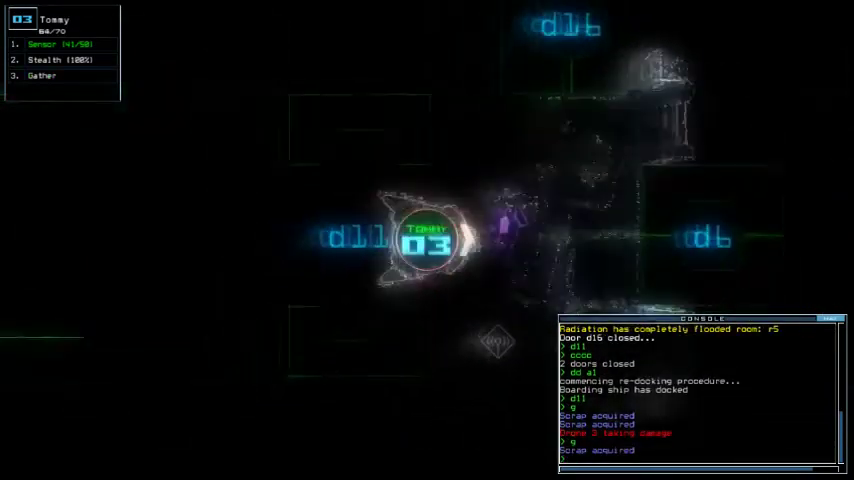
type("d11")
key("Return")
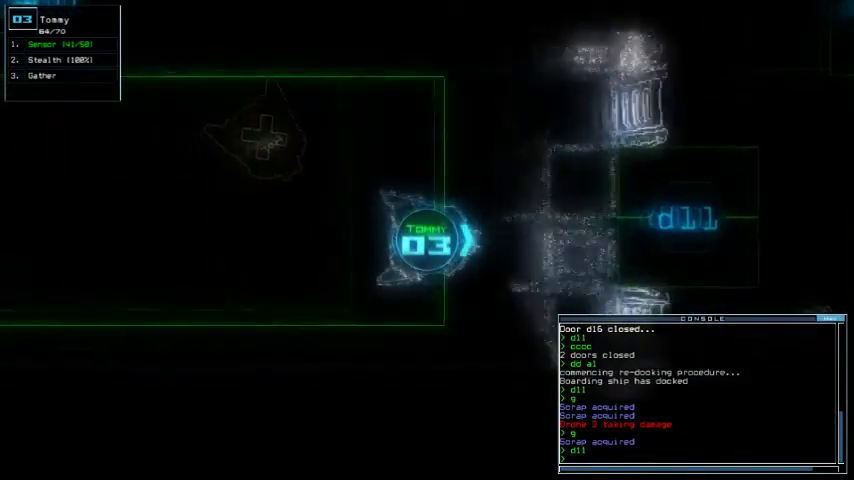
type("degauss")
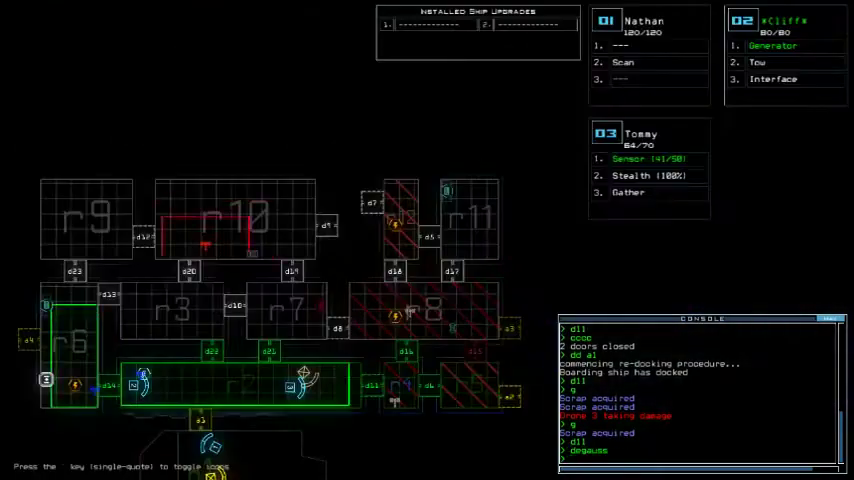
type("ar")
- Degauss the drones, recall them to r1, exit, and accept the 1119 score
key("Return")
type("arr ion")
key("Return")
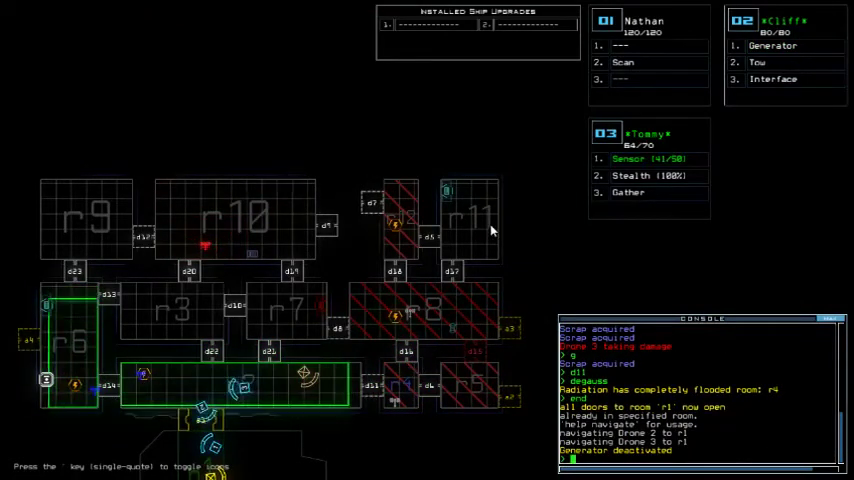
type("nav")
key("Return")
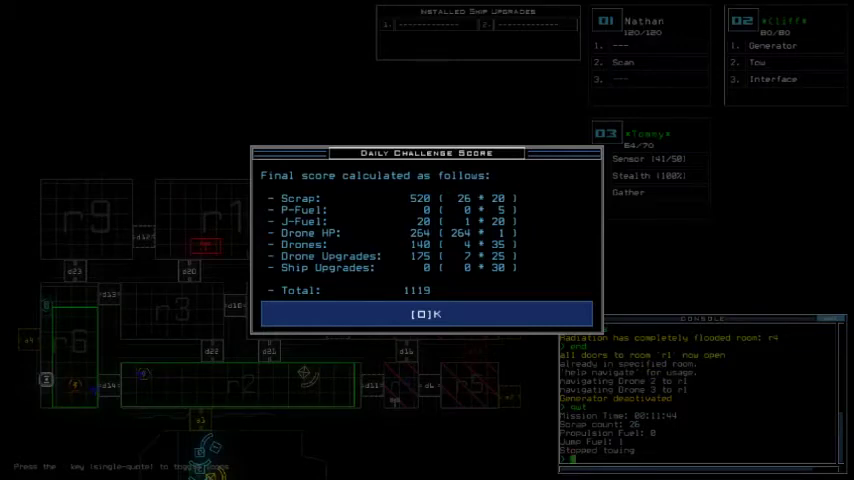
key("o")
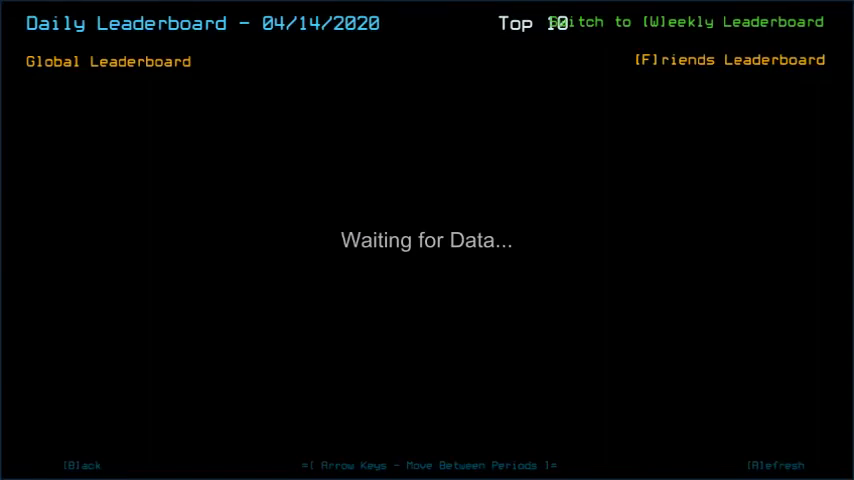